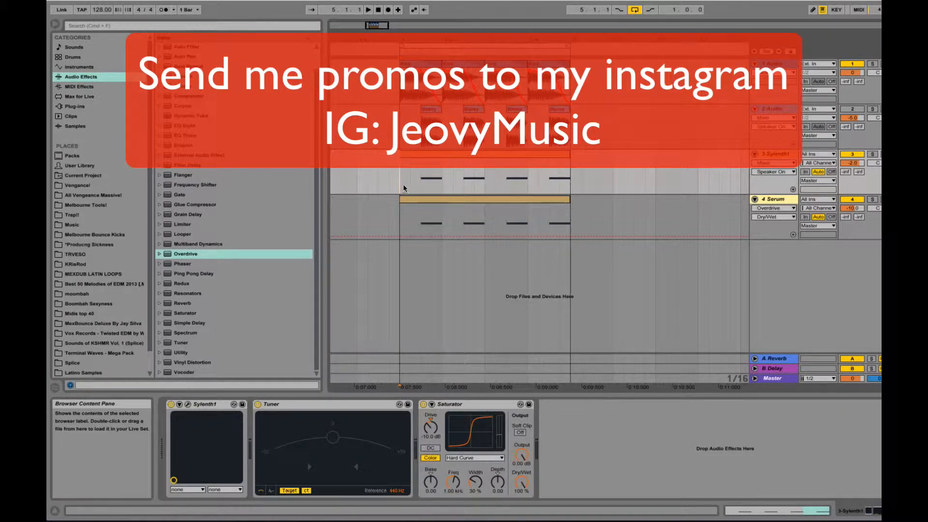
# Set the playback start at bar 5 and mute the Sylenth1 and Serum tracks
pyautogui.click(398, 121)
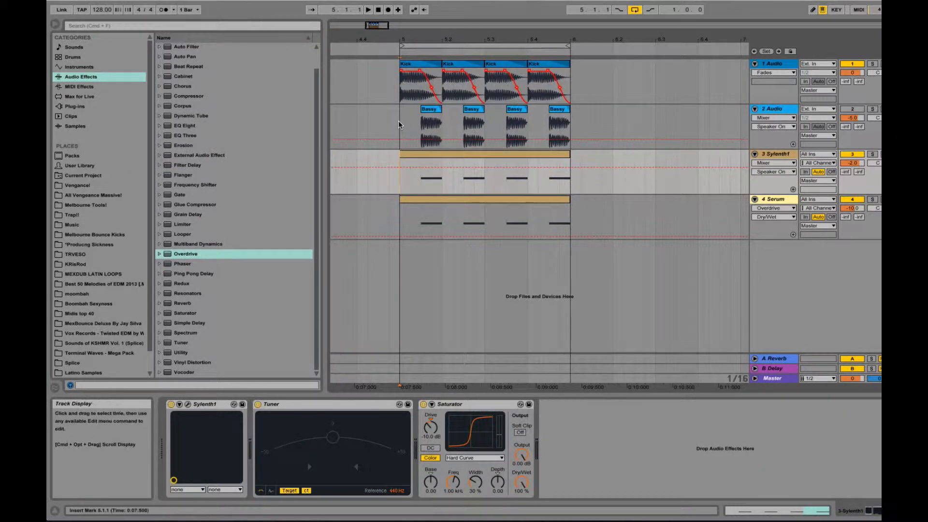
pyautogui.click(402, 189)
pyautogui.click(852, 153)
pyautogui.click(853, 200)
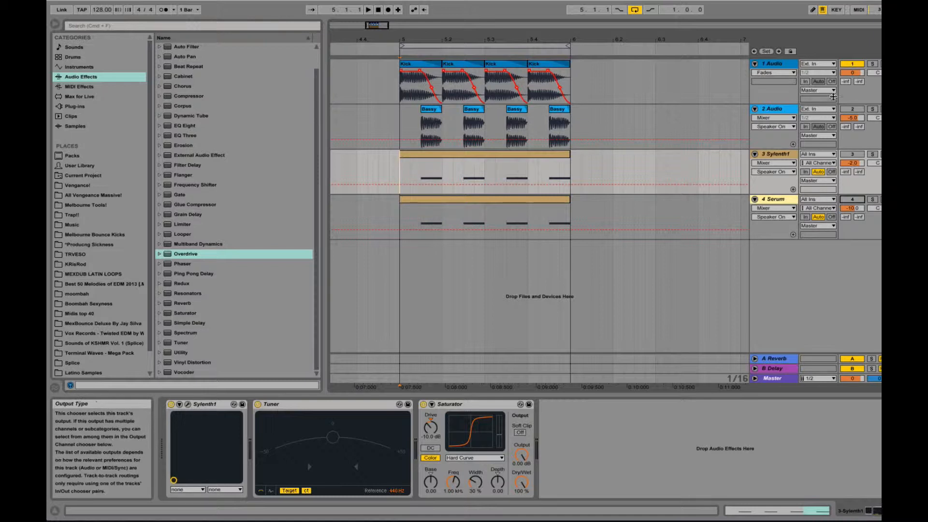
# Enable the Bassy audio track, play the loop with it, and mute that track
pyautogui.click(853, 109)
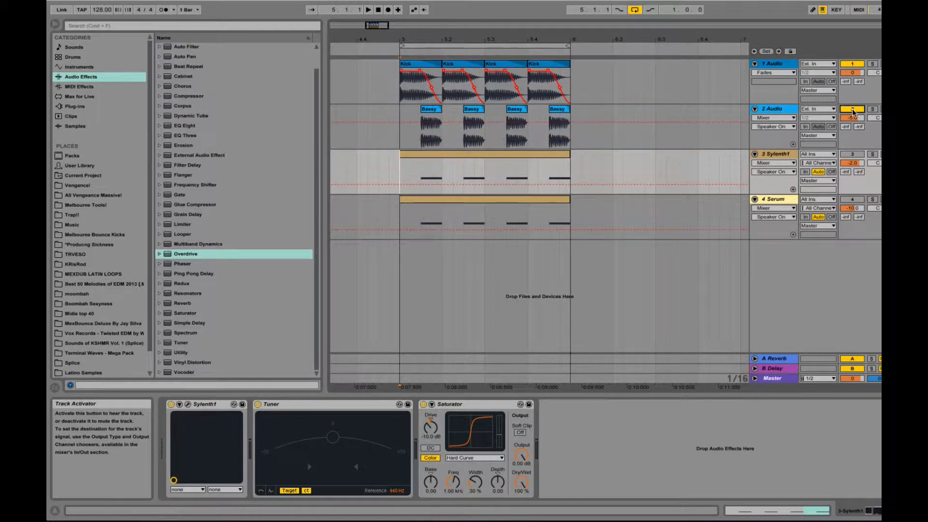
pyautogui.press('space')
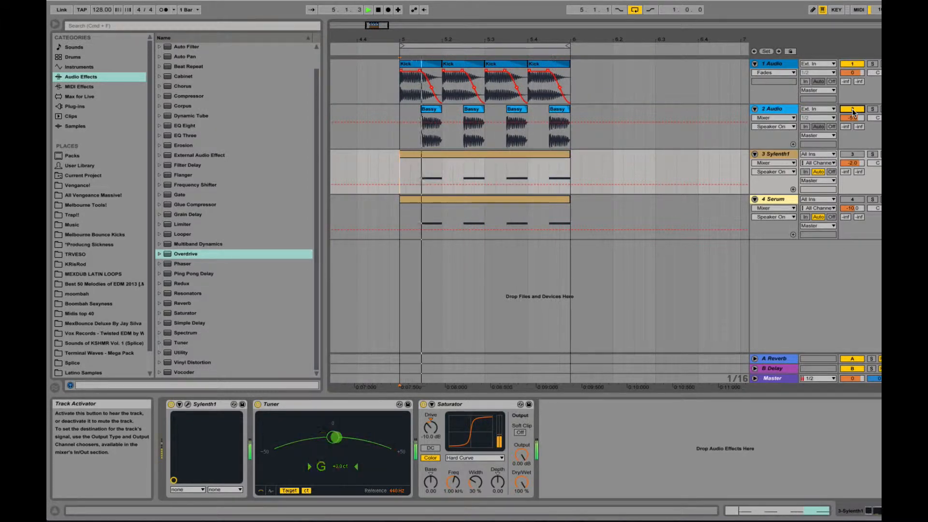
pyautogui.click(853, 112)
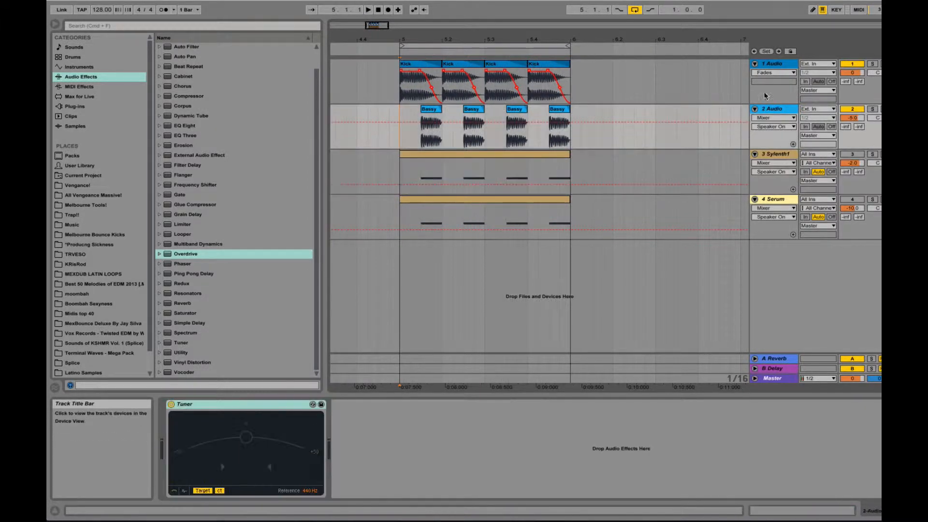
pyautogui.press('space')
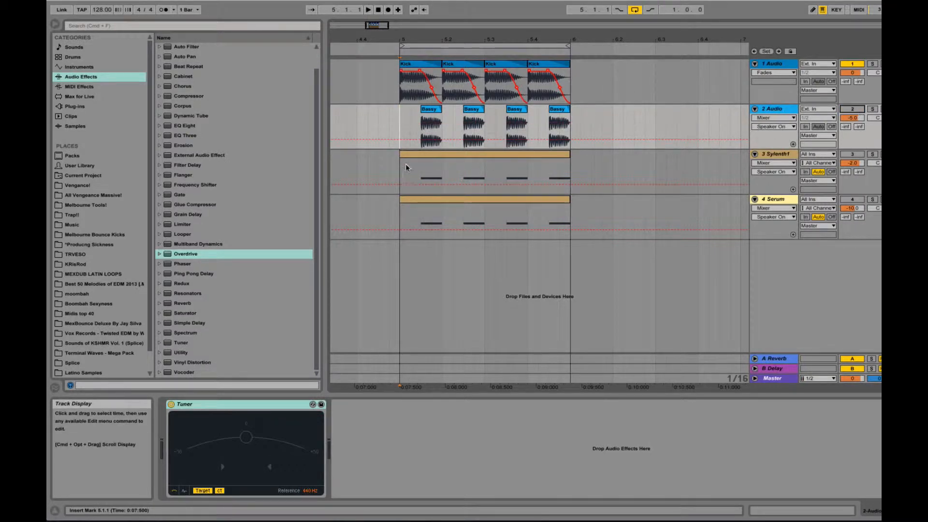
# Unmute the Sylenth1 track and display its device chain, with the start marker at bar 5
pyautogui.click(479, 172)
pyautogui.click(475, 223)
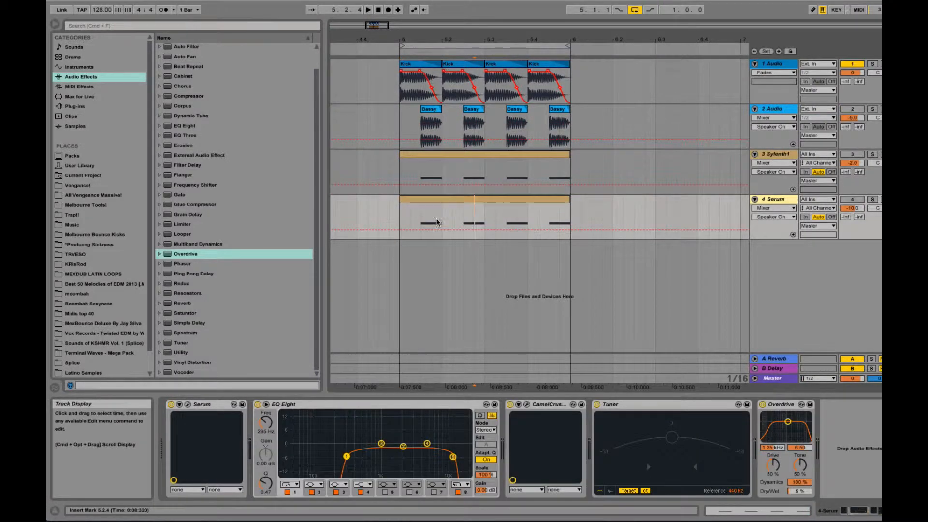
pyautogui.click(400, 177)
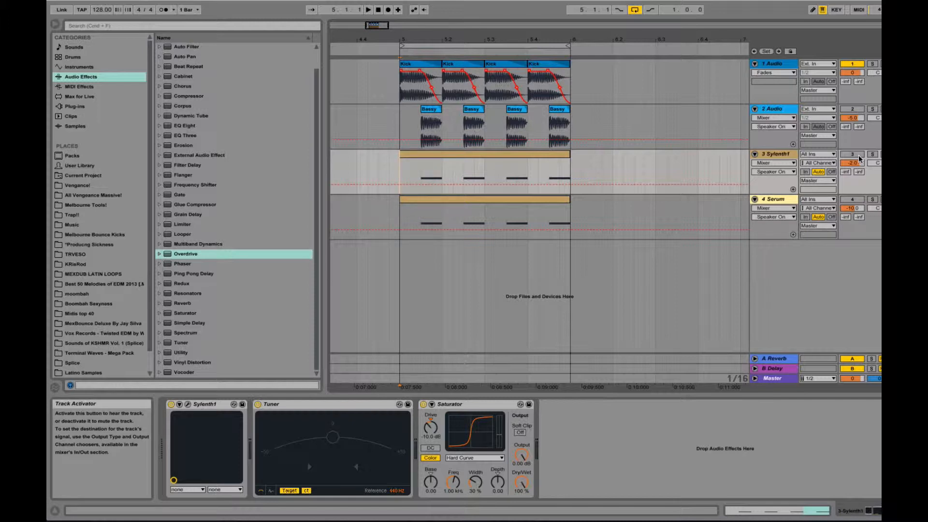
pyautogui.click(859, 155)
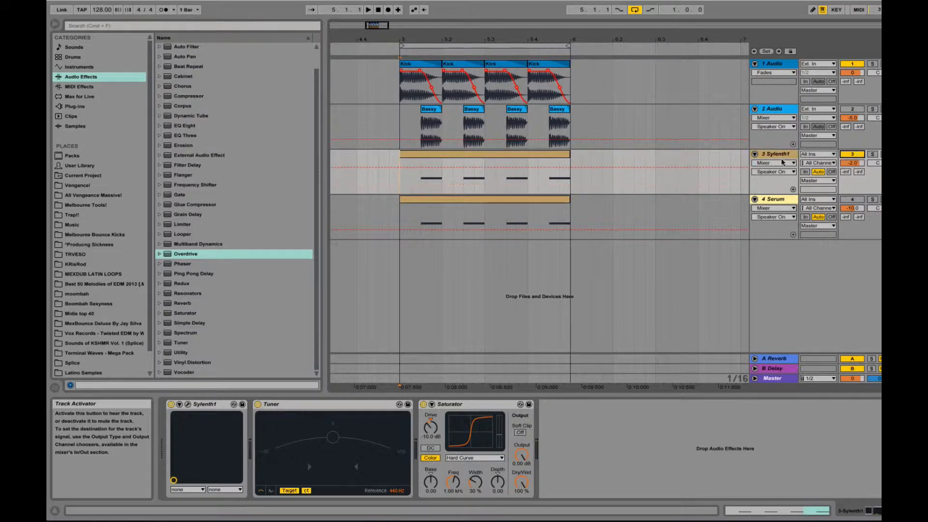
pyautogui.click(778, 155)
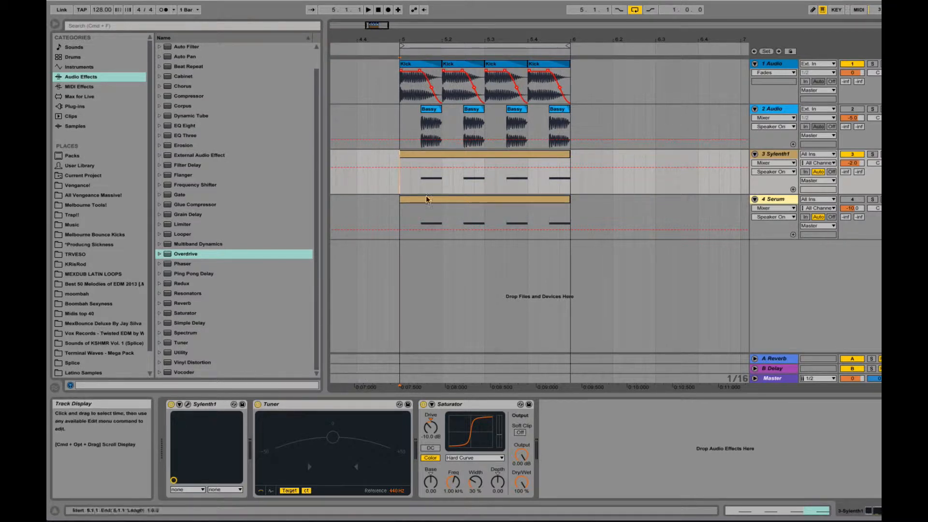
# Open the Sylenth1 clip's notes, extend the first G2 note back to the start of the bar, and play it
pyautogui.moveTo(407, 180); pyautogui.dragTo(567, 176)
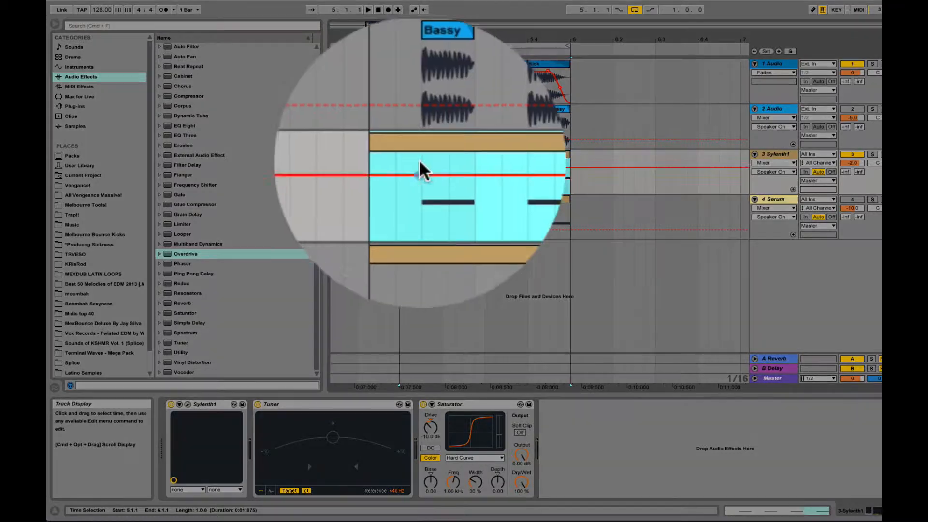
pyautogui.doubleClick(421, 165)
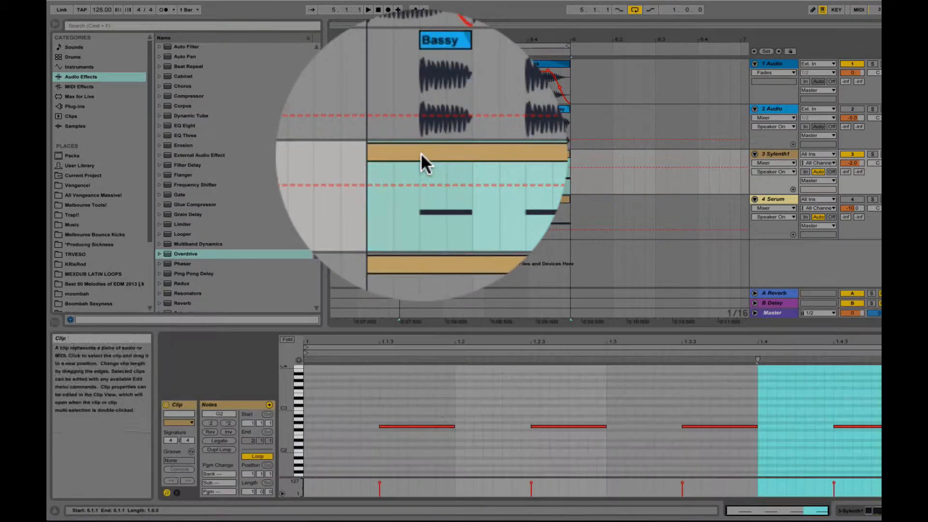
pyautogui.moveTo(393, 374); pyautogui.dragTo(320, 373)
pyautogui.moveTo(380, 375); pyautogui.dragTo(451, 375)
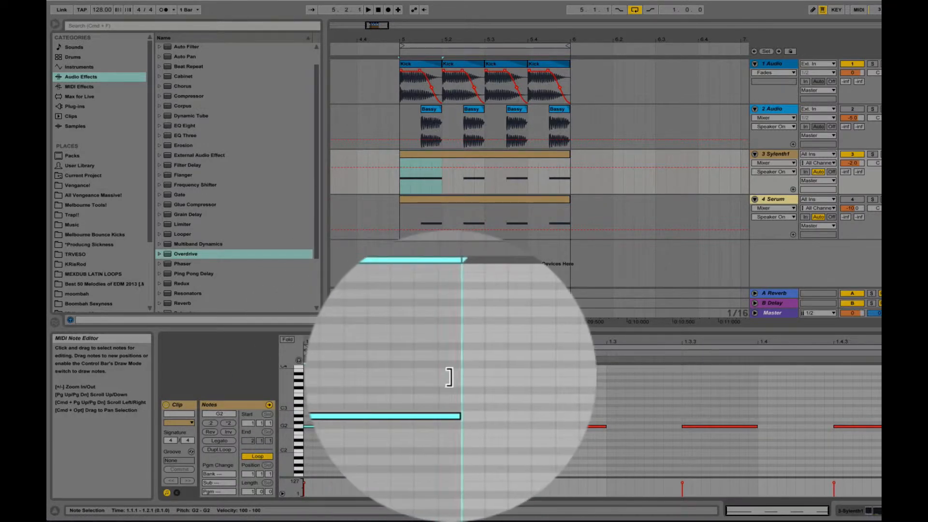
pyautogui.press('space')
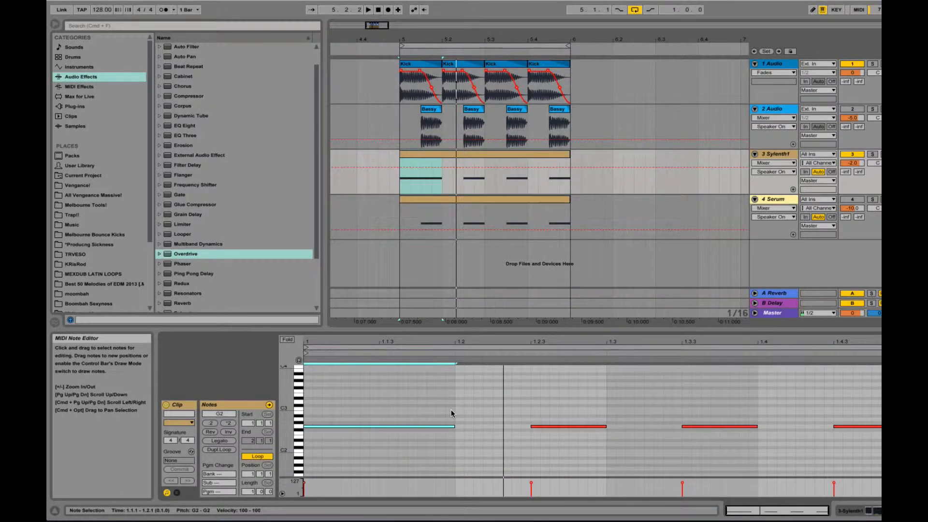
# Undo the lengthening of the first G2 note and return to the Sylenth1 track's devices
pyautogui.press('super+z')
pyautogui.press('super+z')
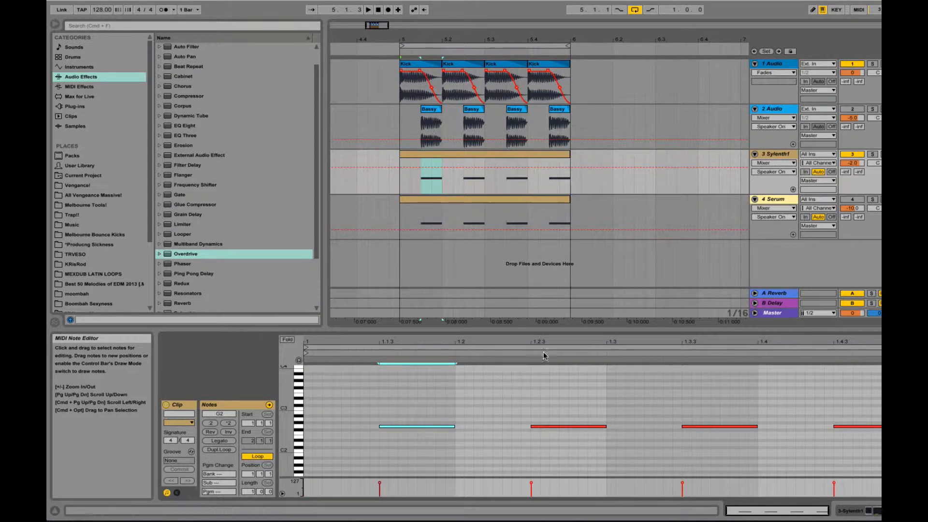
pyautogui.doubleClick(787, 155)
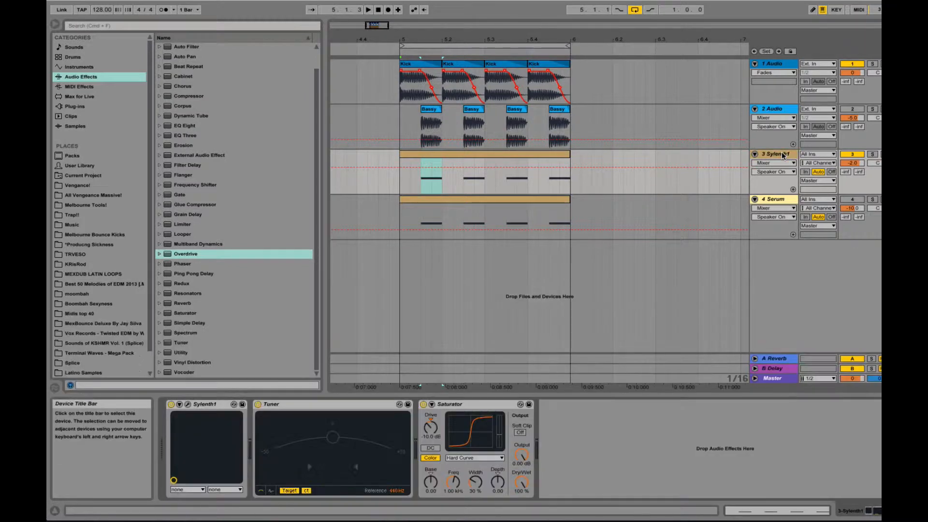
# Select the whole Sylenth1 clip and play the loop to hear the off-beat bass
pyautogui.click(509, 154)
pyautogui.press('space')
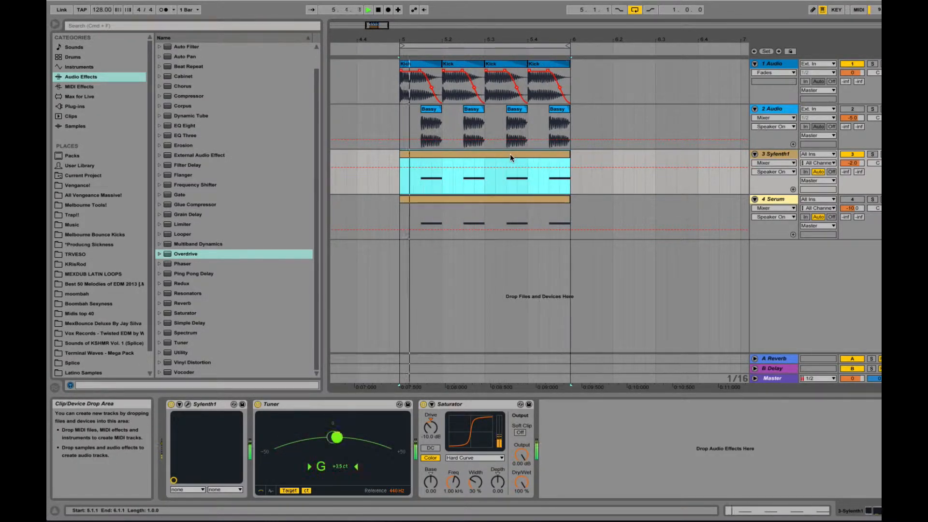
pyautogui.press('space')
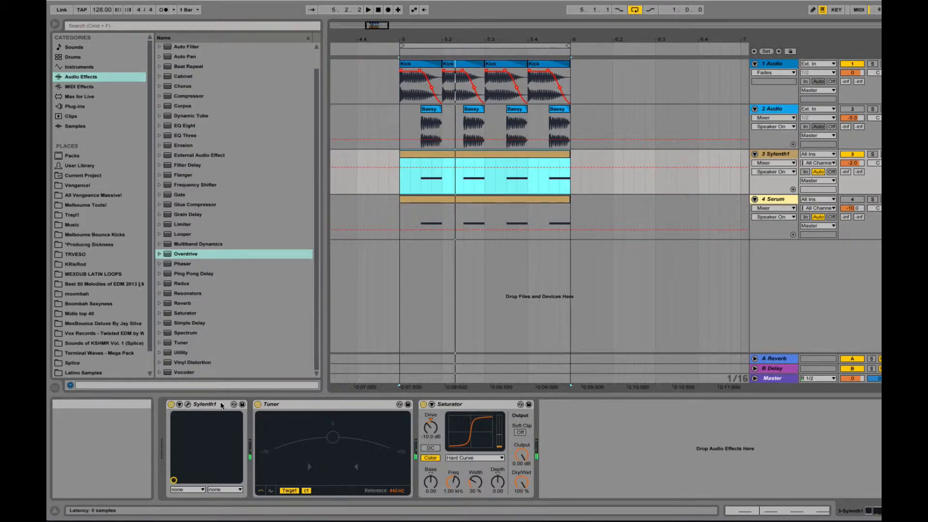
# Open the Sylenth1 plug-in window, examine the bass presets in its preset list, and close the window
pyautogui.click(191, 407)
pyautogui.click(188, 404)
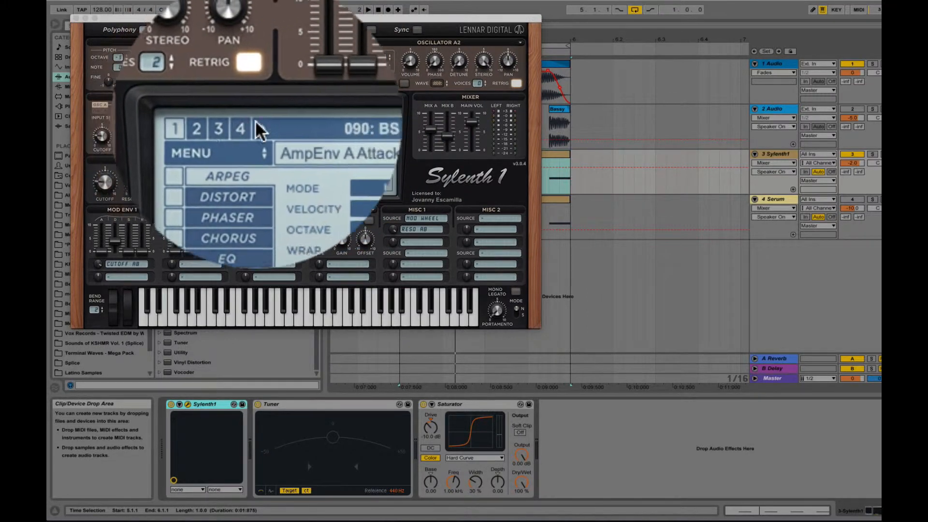
pyautogui.click(288, 122)
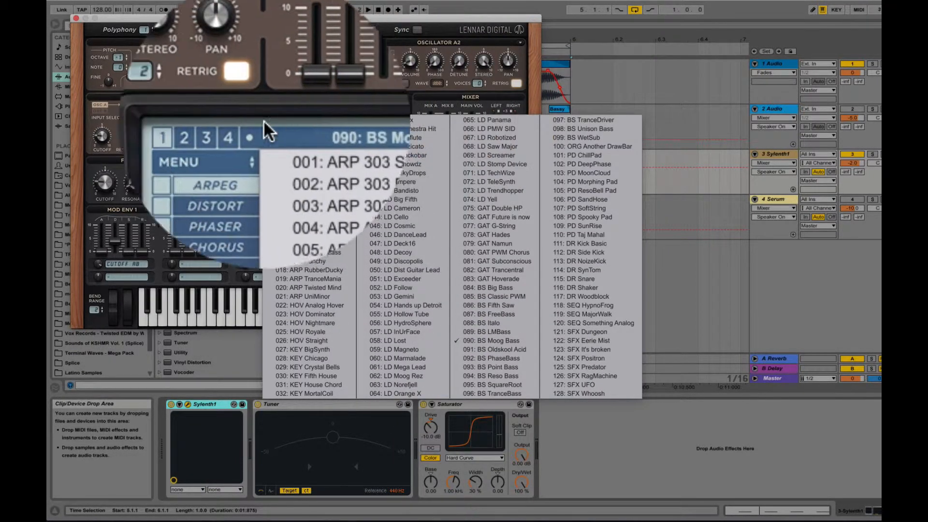
pyautogui.click(246, 120)
pyautogui.click(245, 121)
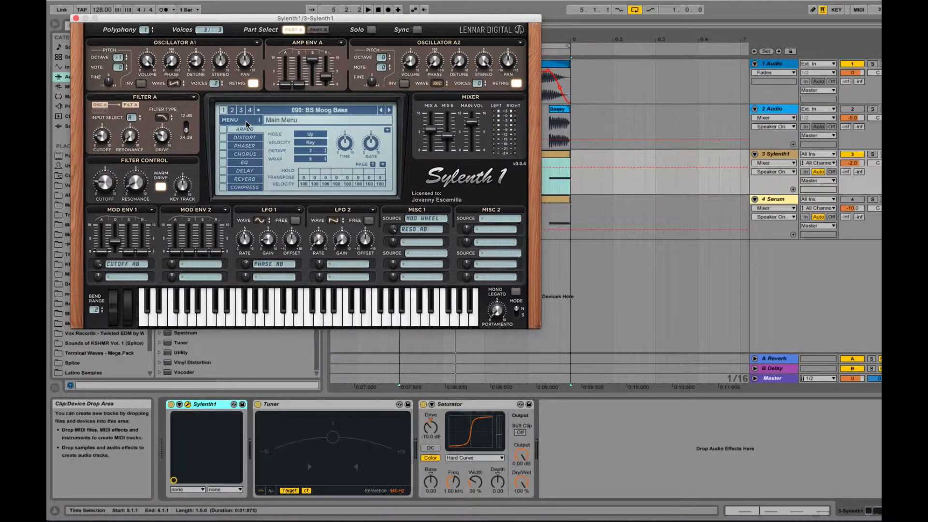
pyautogui.click(287, 113)
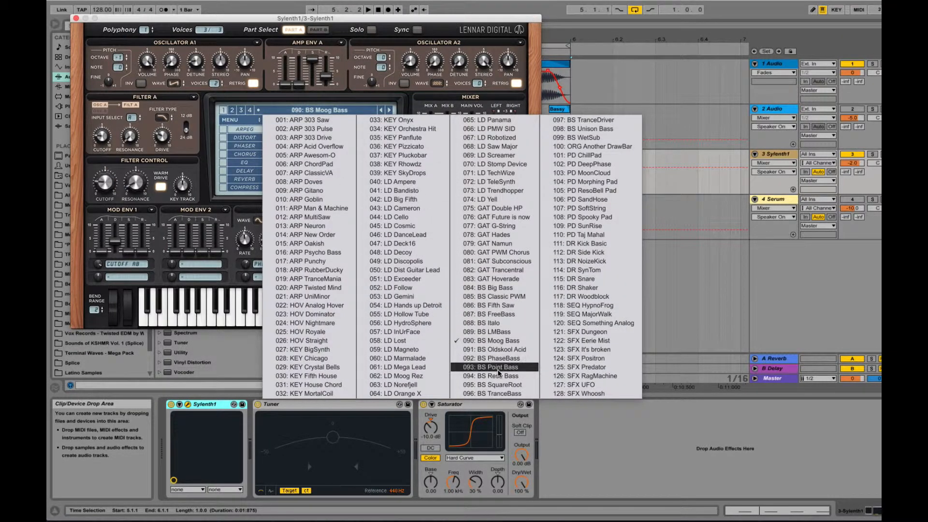
pyautogui.click(284, 114)
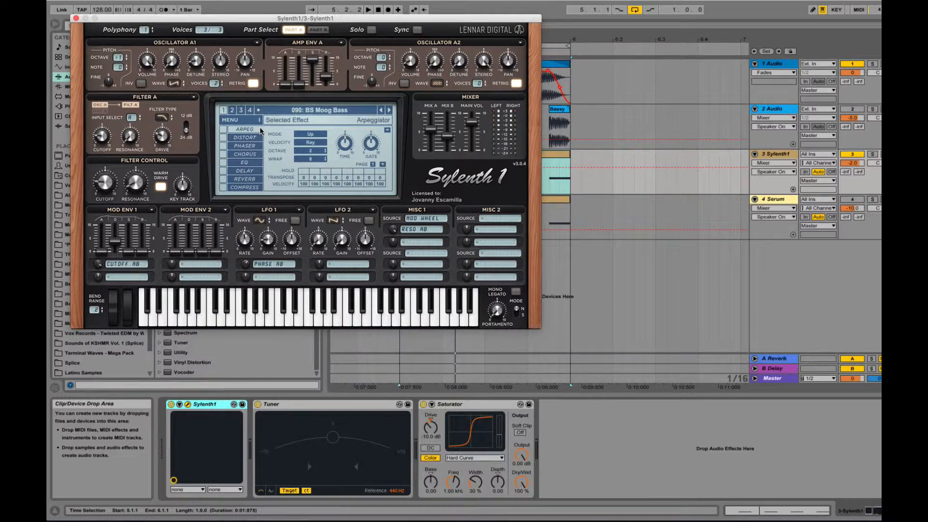
pyautogui.click(76, 19)
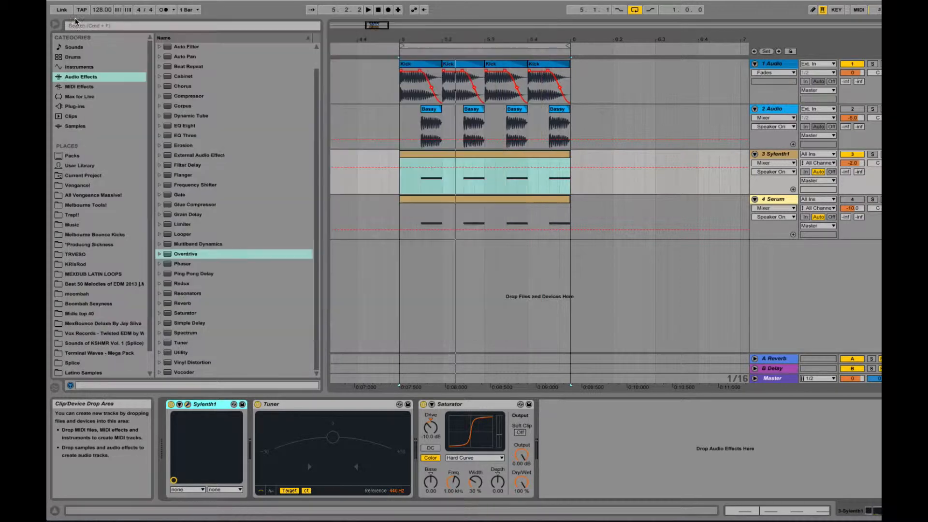
# Play the loop from bar 5 to check the Sylenth1 bass note in the Tuner
pyautogui.click(404, 182)
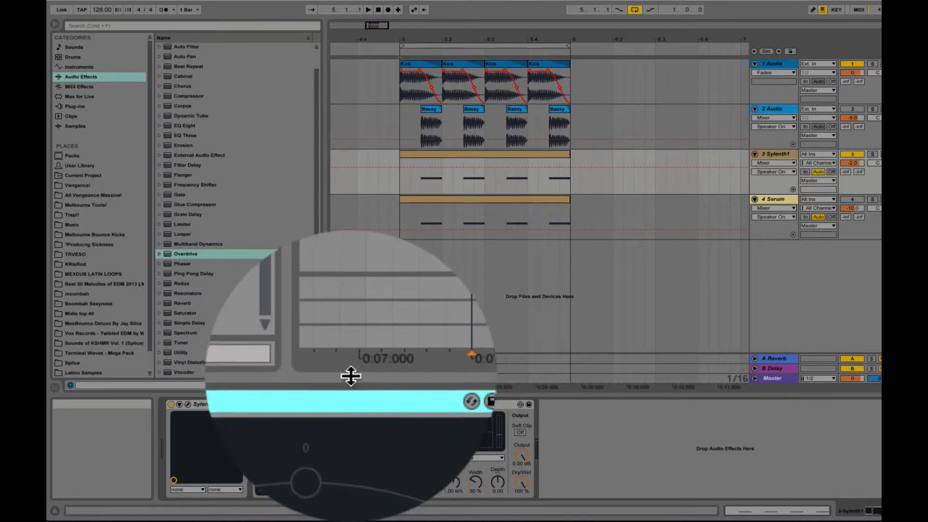
pyautogui.press('space')
pyautogui.press('space')
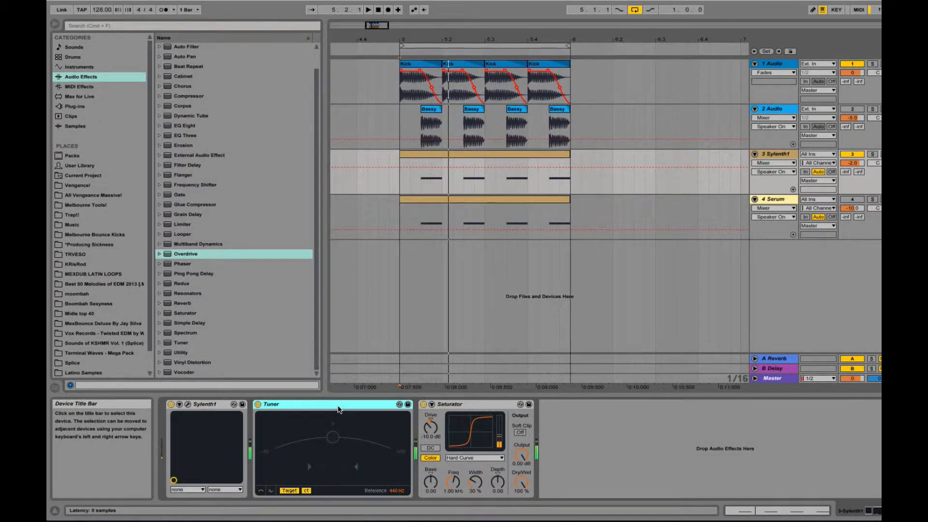
pyautogui.press('space')
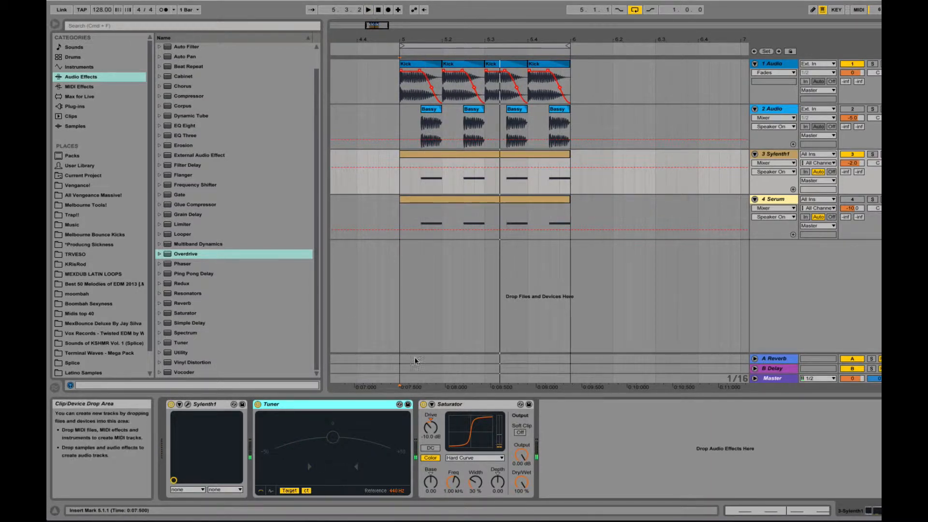
# Set the curve type of the Saturator on the Sylenth1 track to Hard Curve
pyautogui.click(451, 404)
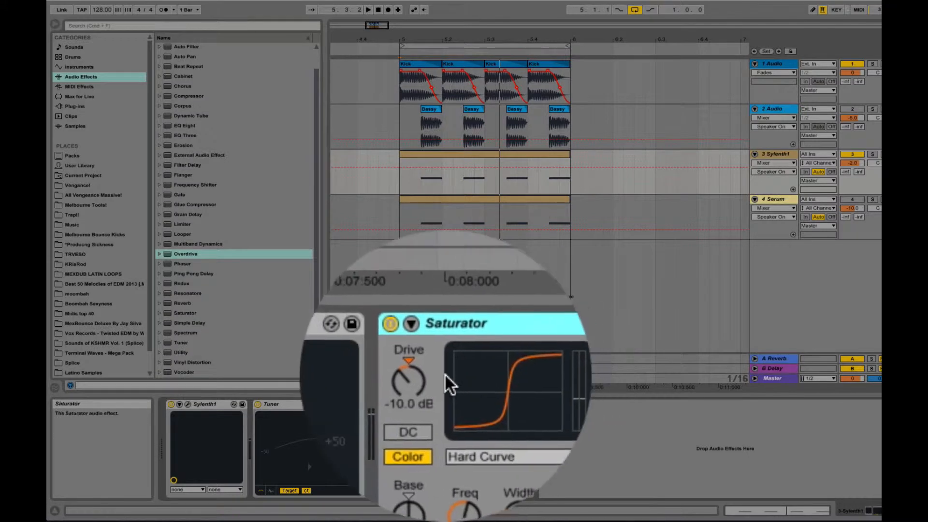
pyautogui.click(465, 377)
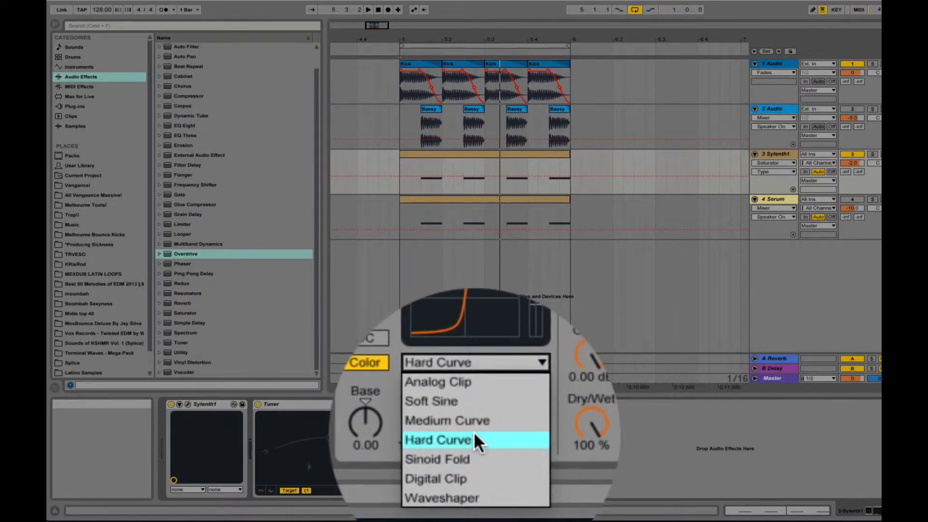
pyautogui.click(475, 435)
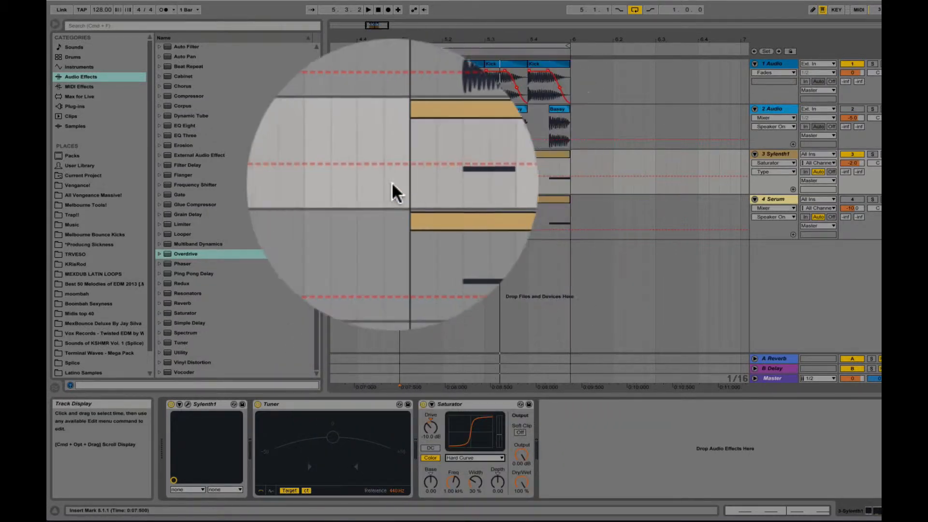
# Unmute and solo the Serum track, and play the loop from bar 5
pyautogui.click(400, 181)
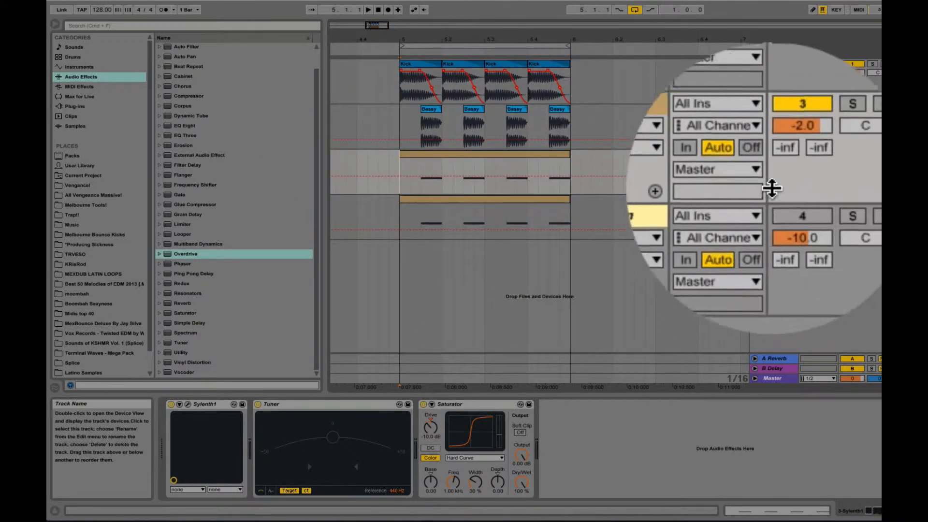
pyautogui.click(805, 200)
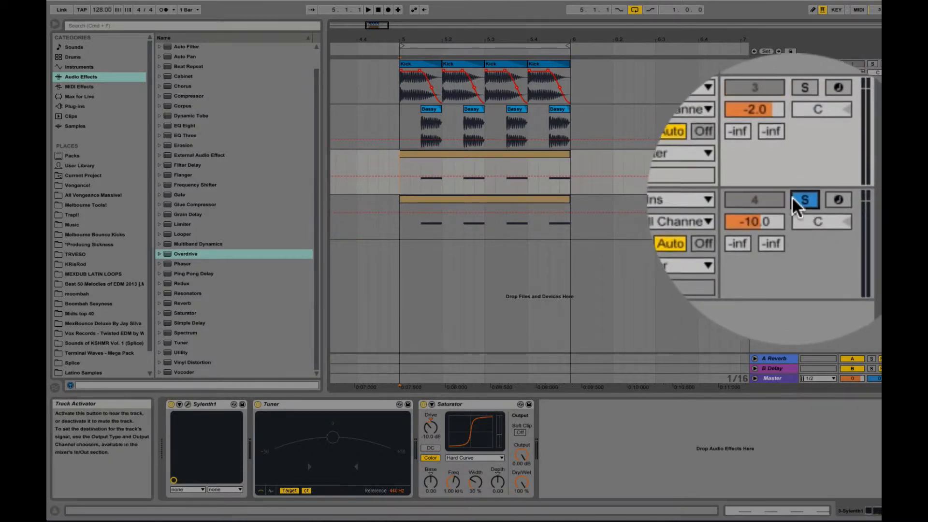
pyautogui.press('space')
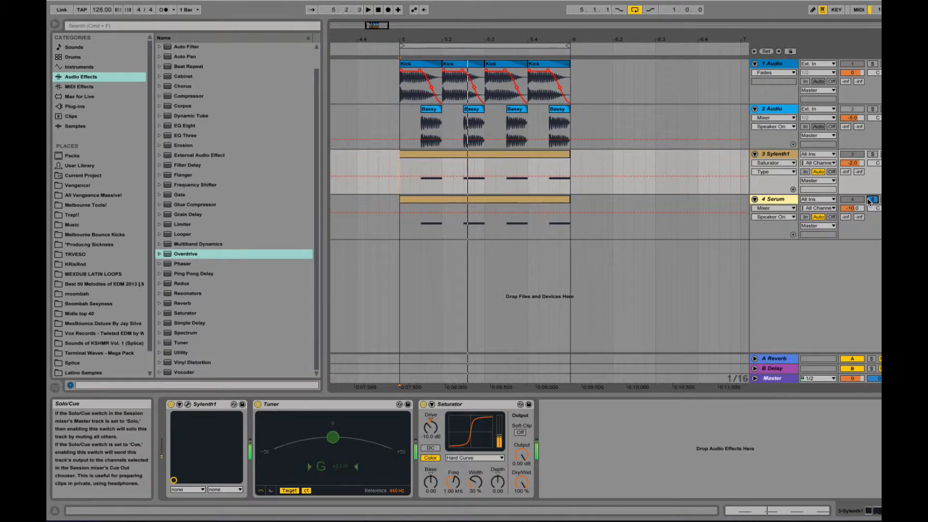
# Display the Serum track's device chain and turn off its solo
pyautogui.click(779, 201)
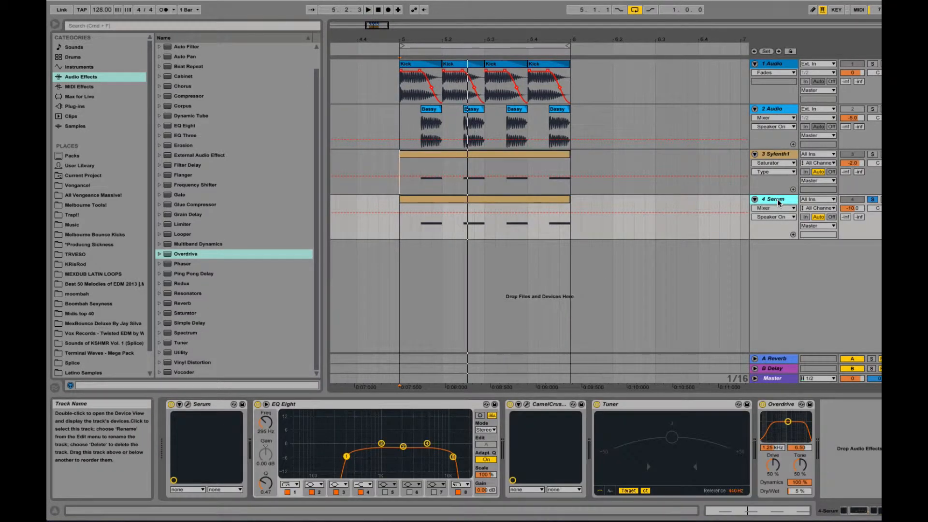
pyautogui.doubleClick(779, 202)
pyautogui.click(870, 199)
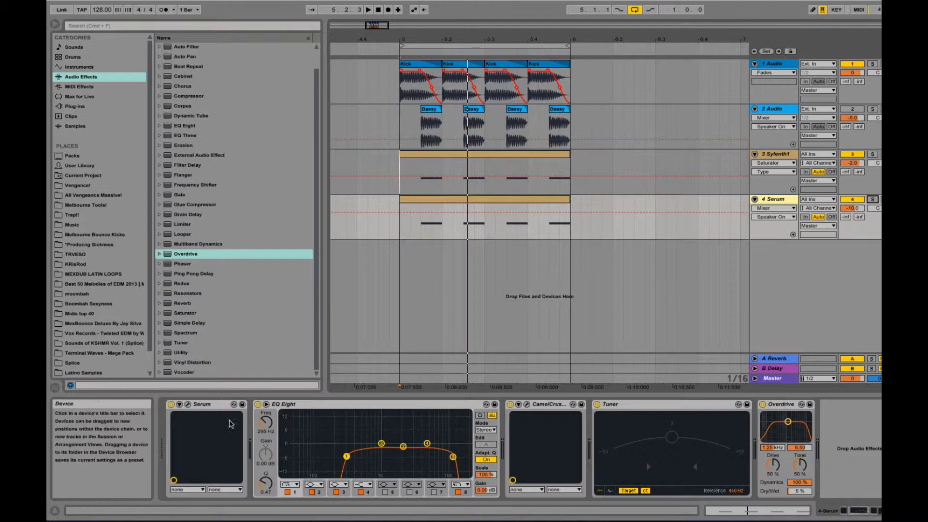
# Open the Serum plug-in to examine the BA Mute Bass Gtr [BR] preset and its FX page, and close it
pyautogui.click(188, 405)
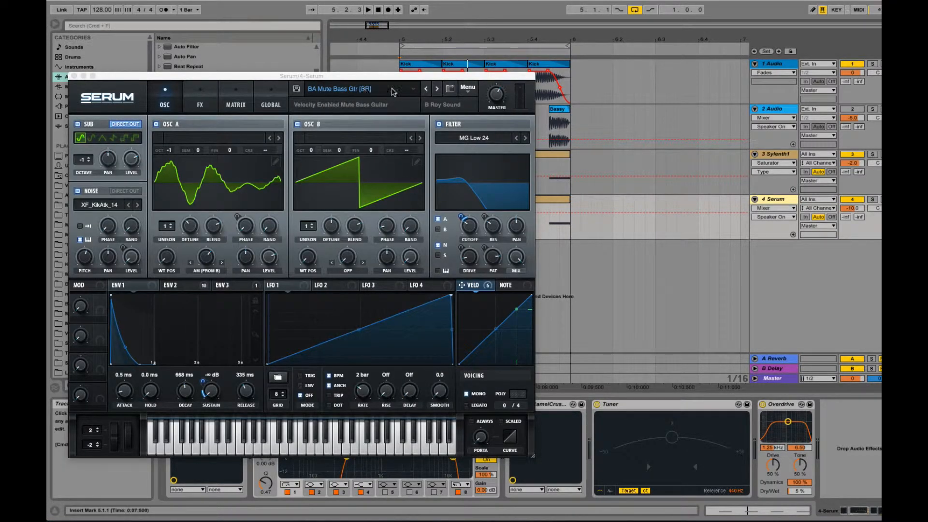
pyautogui.click(409, 90)
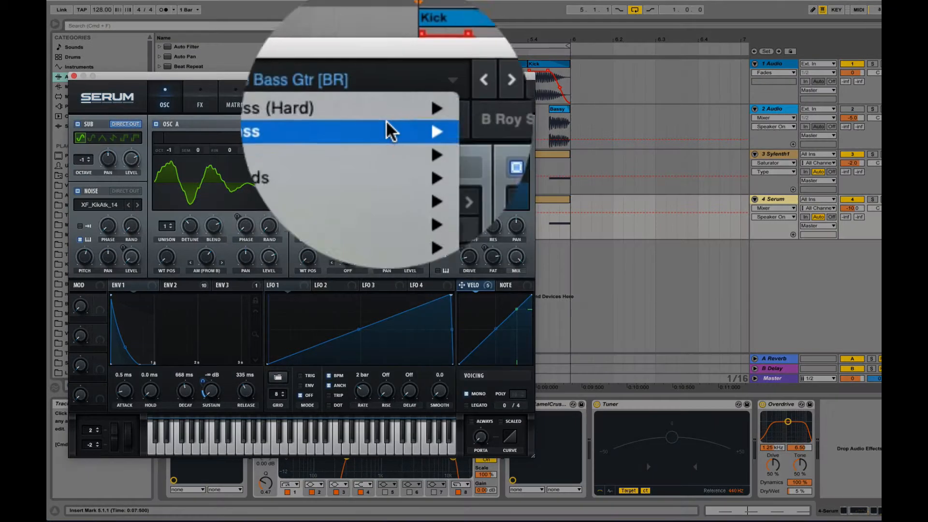
pyautogui.click(398, 86)
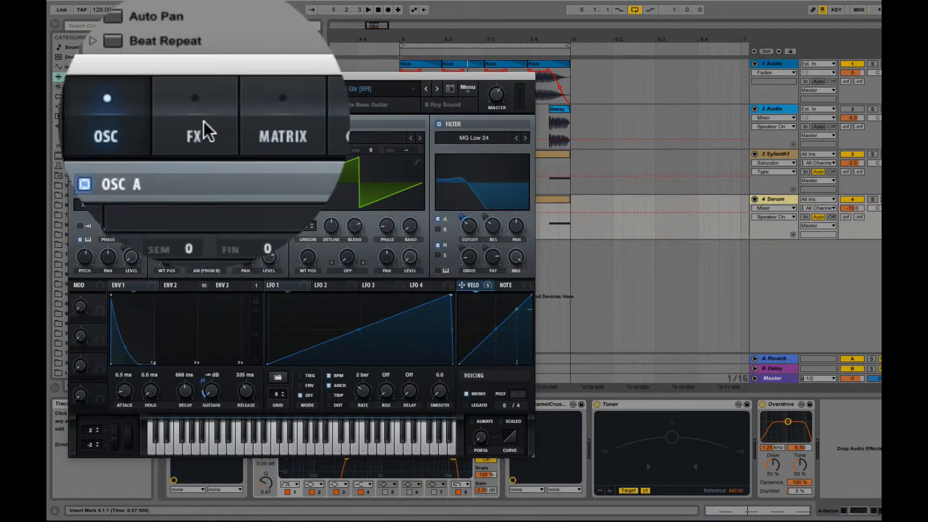
pyautogui.click(202, 121)
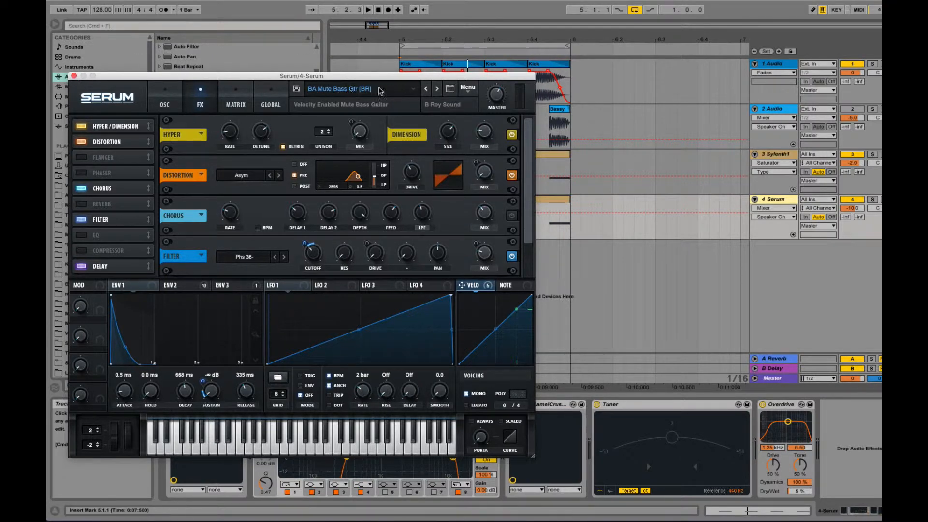
pyautogui.click(74, 76)
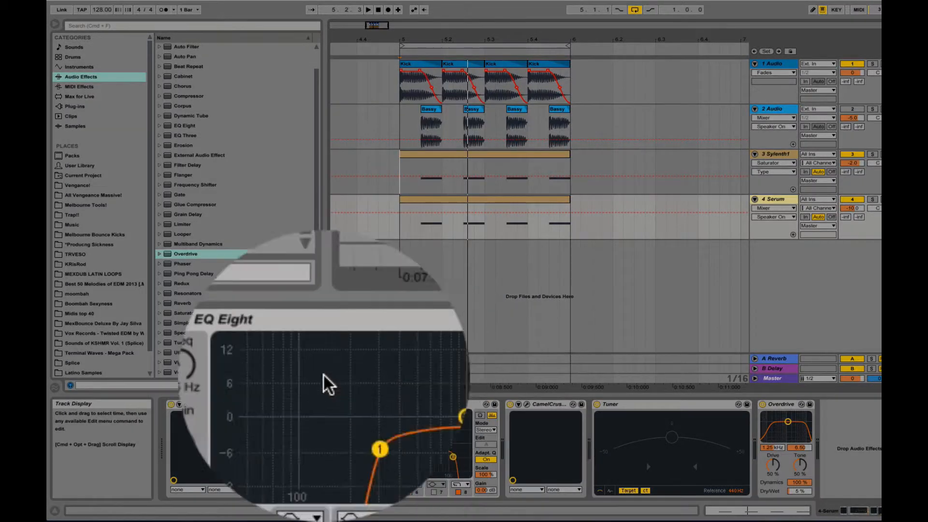
# Examine the EQ Eight curve and the American Crunch patch in CamelCrusher on the Serum track, and close the plug-in window
pyautogui.click(298, 380)
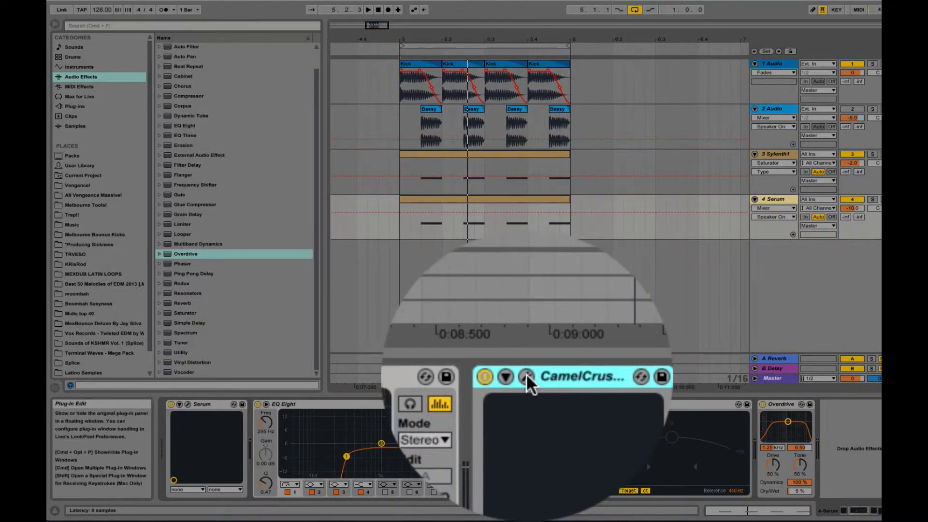
pyautogui.click(527, 404)
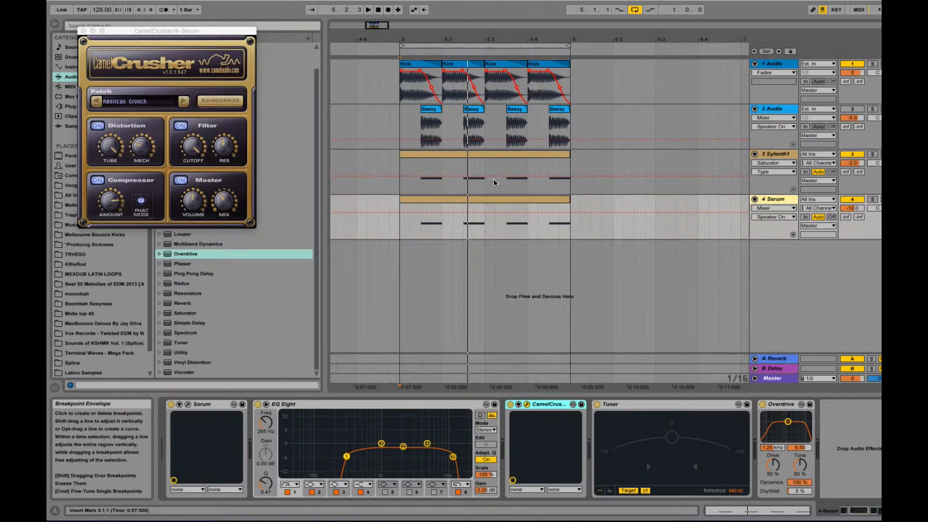
pyautogui.click(83, 31)
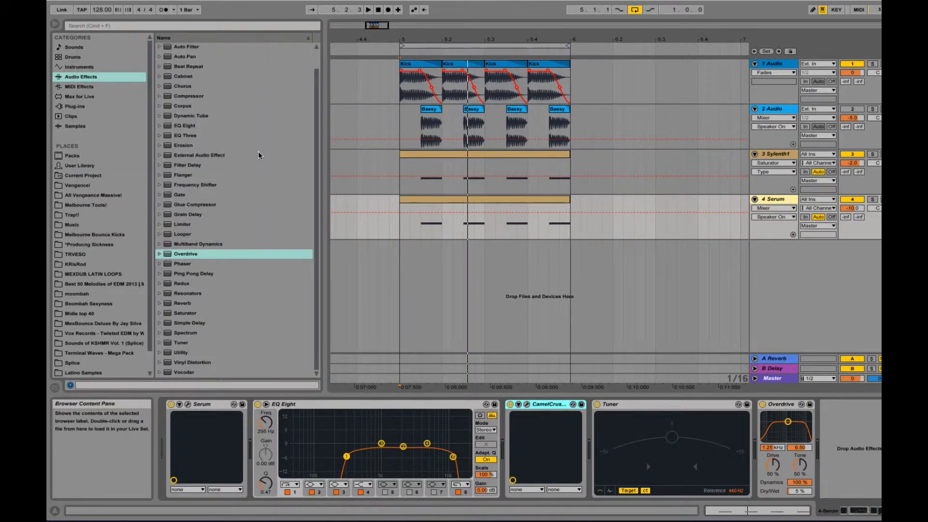
# Compare the Sylenth1 and Serum device chains, and look through the Overdrive presets in the browser
pyautogui.click(399, 193)
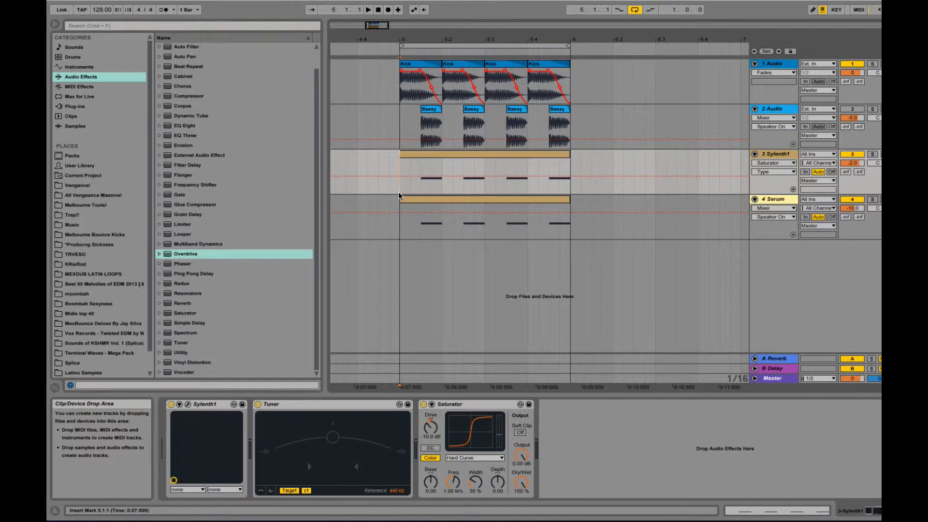
pyautogui.click(401, 229)
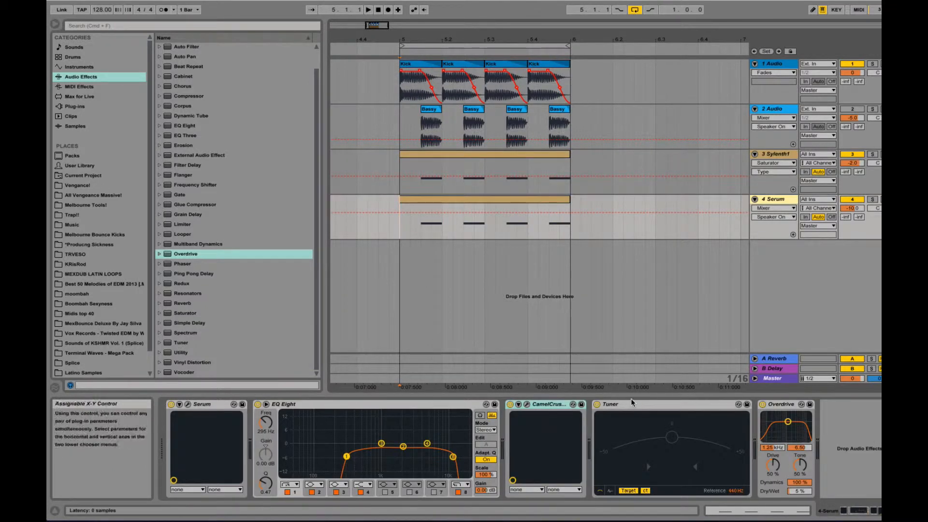
pyautogui.click(641, 406)
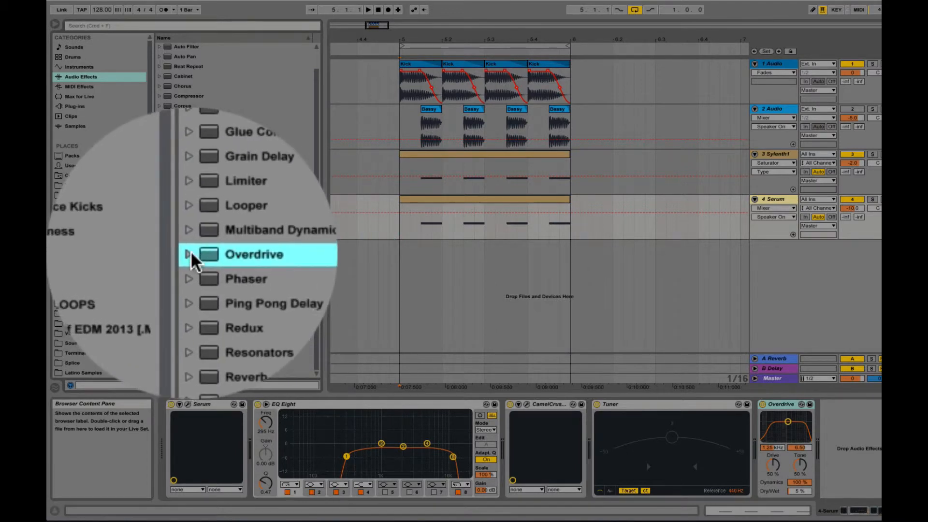
pyautogui.click(160, 254)
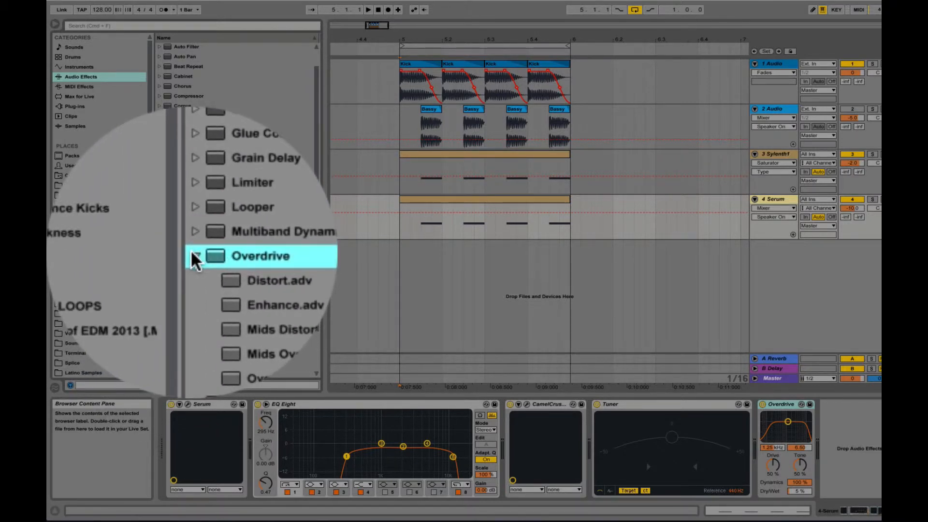
pyautogui.click(192, 256)
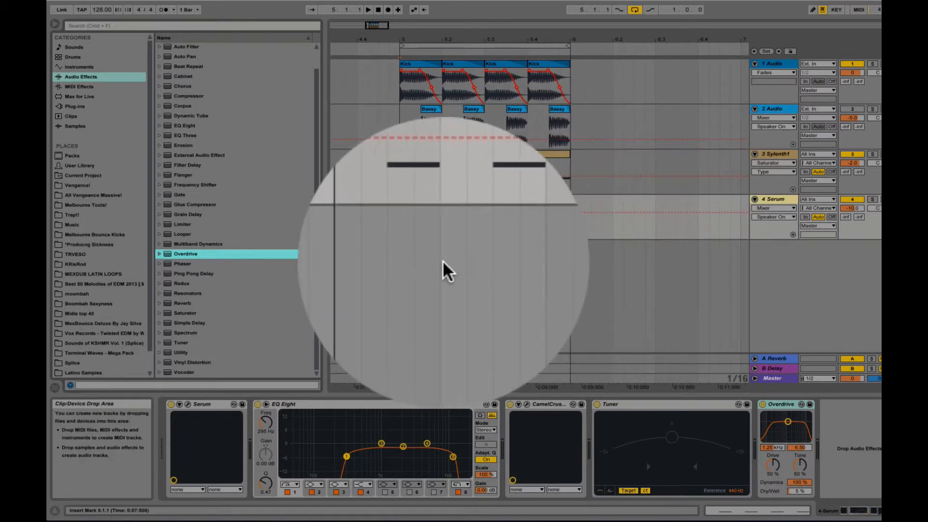
# Unmute the Serum track and play the loop from bar 5 with the Sylenth1 track muted
pyautogui.click(398, 182)
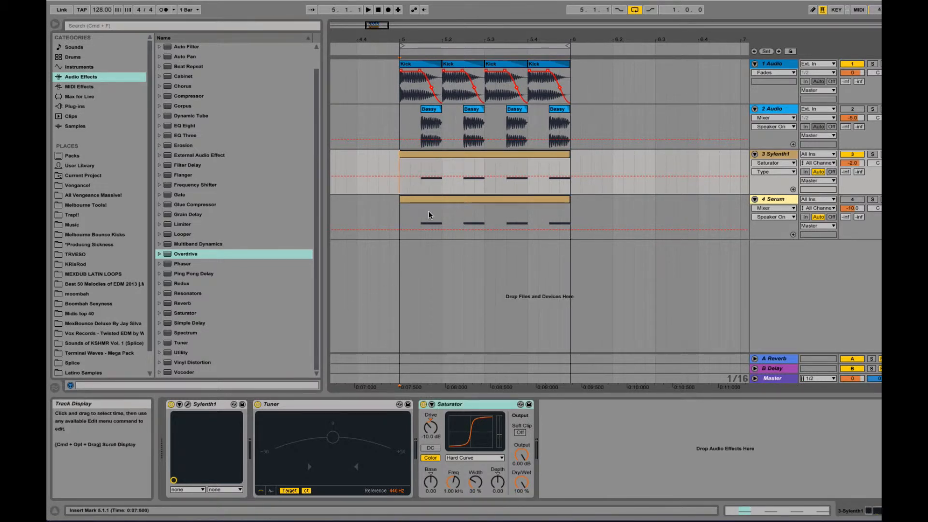
pyautogui.click(397, 217)
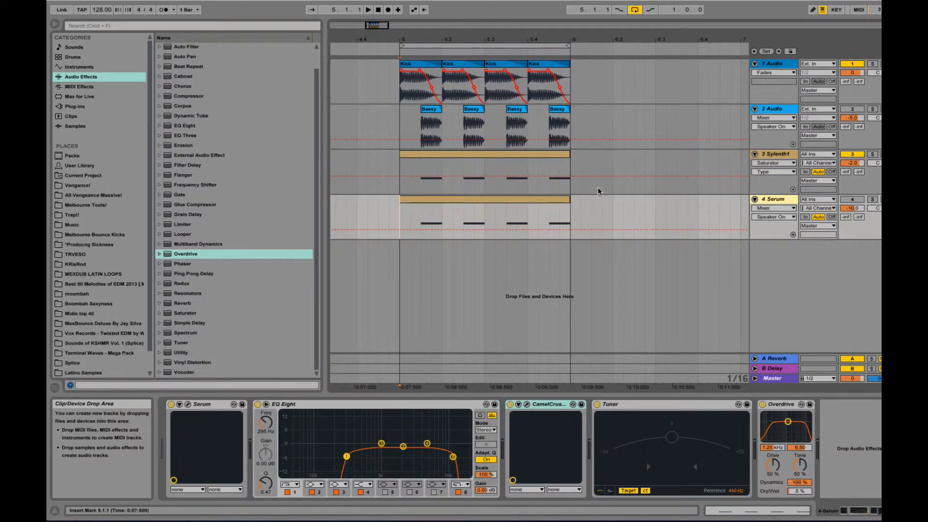
pyautogui.click(854, 202)
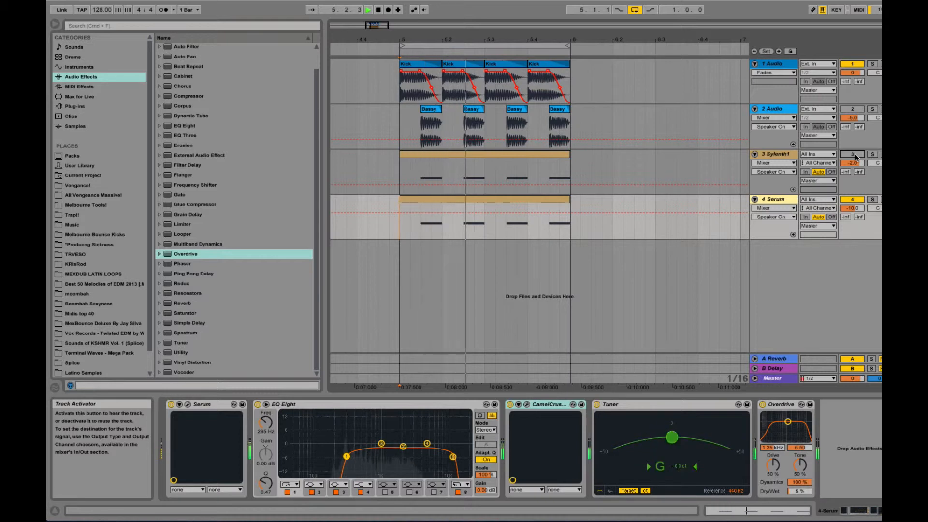
pyautogui.press('space')
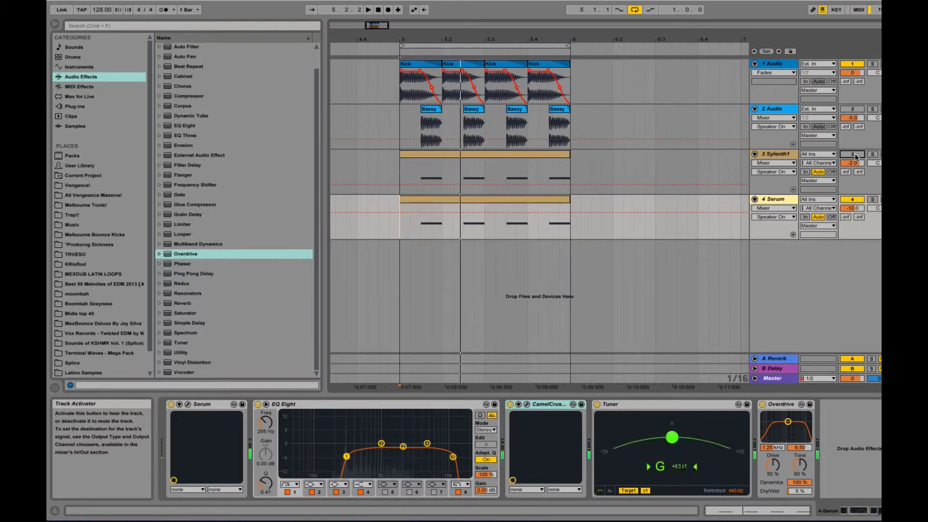
# Unmute the Sylenth1 track and play the loop with the Sylenth1 and Serum layers together
pyautogui.click(853, 155)
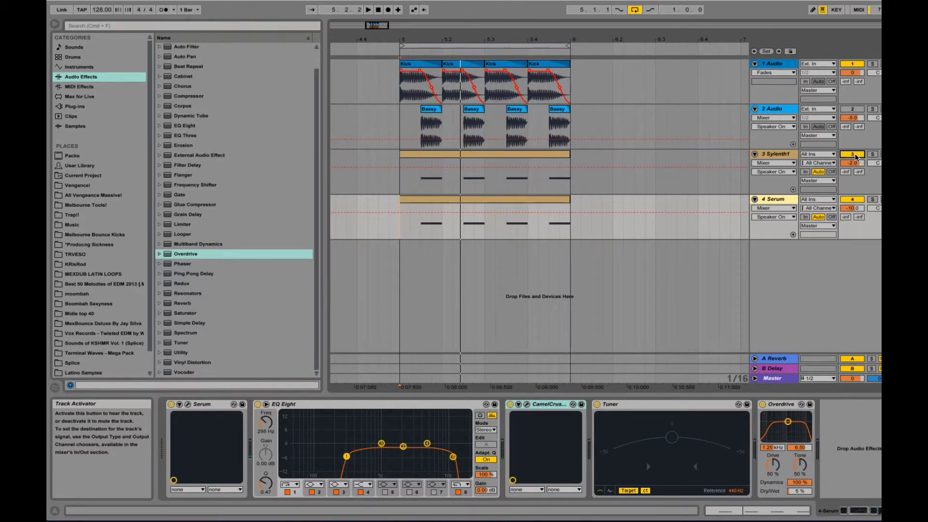
pyautogui.press('space')
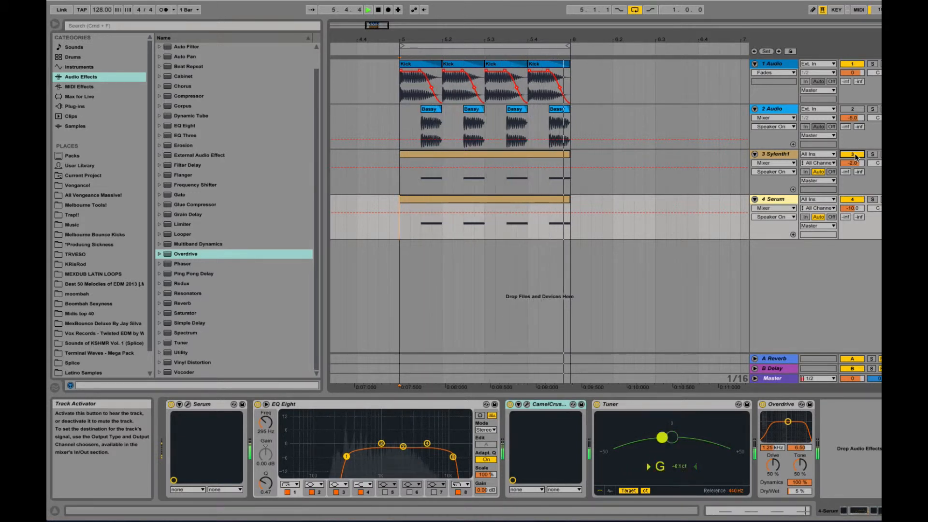
pyautogui.press('space')
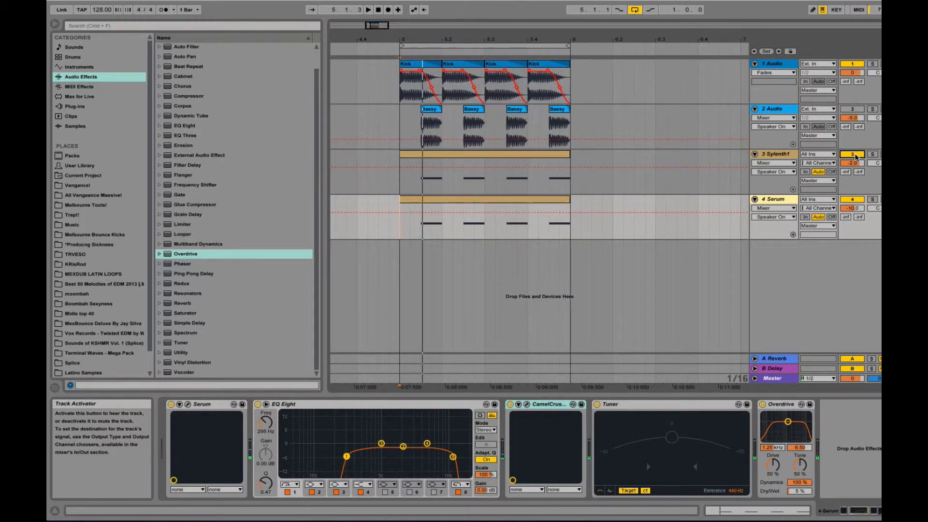
pyautogui.click(853, 154)
pyautogui.click(853, 154)
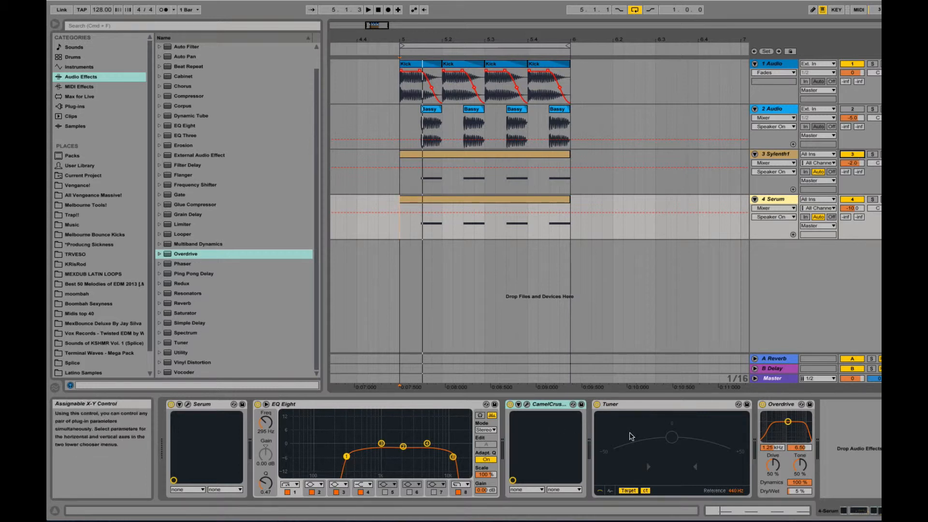
# Show the Tuner on the Serum track, the Sylenth1 track and the kick track
pyautogui.click(674, 406)
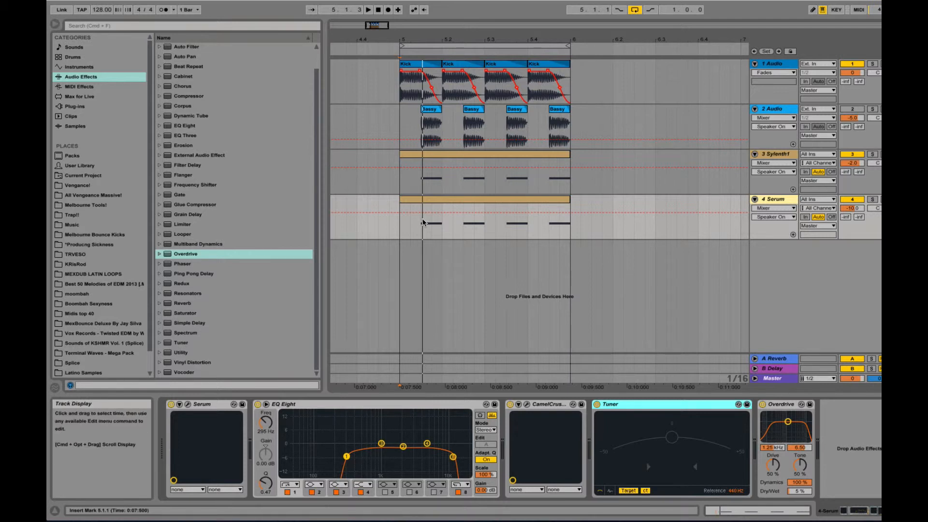
pyautogui.click(402, 190)
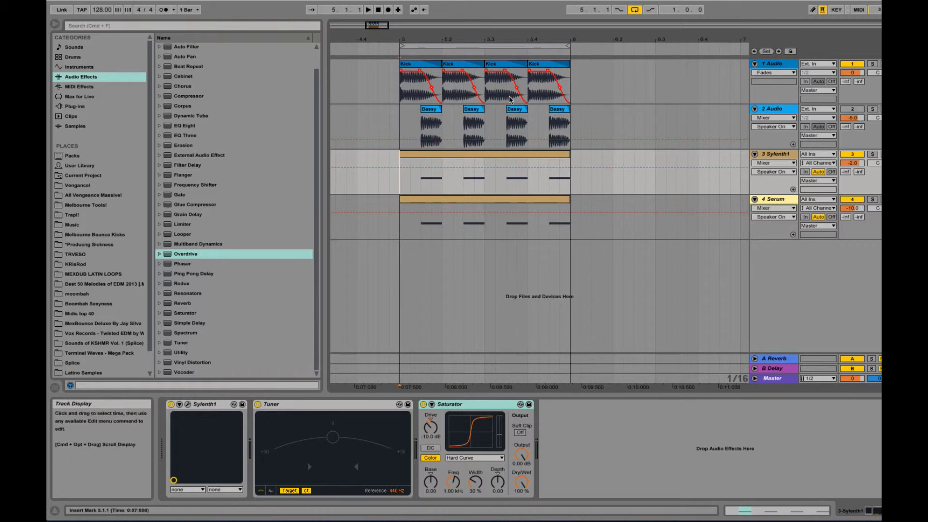
pyautogui.click(422, 78)
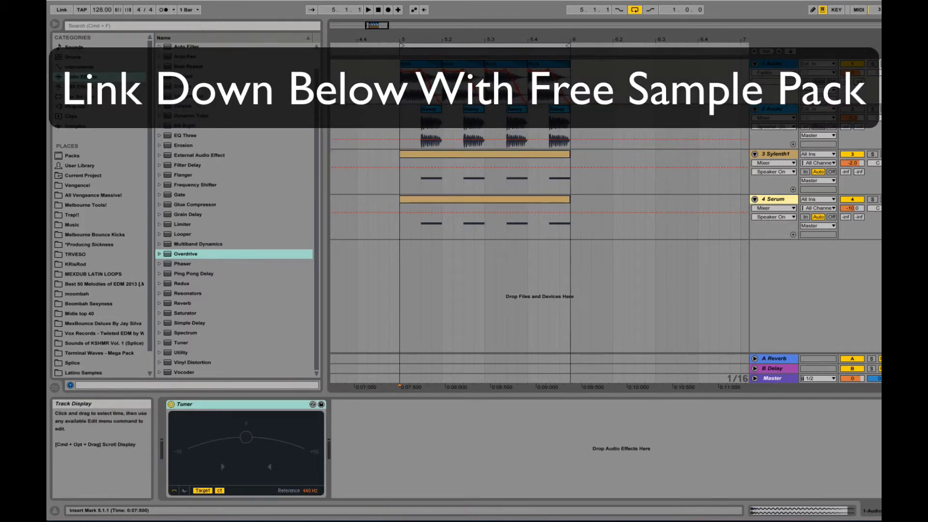
# Play the loop with the kick soloed and with the Bassy sample track soloed, and turn the solo off
pyautogui.click(872, 68)
pyautogui.press('space')
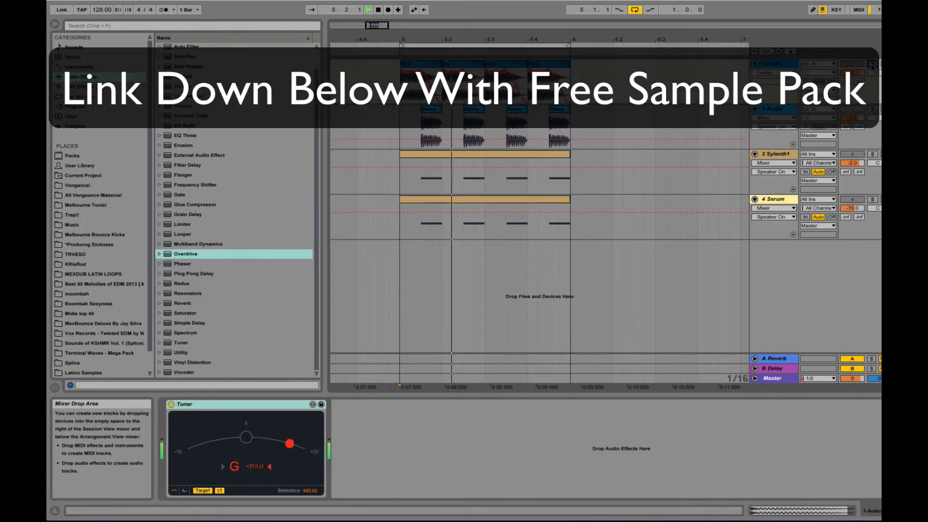
pyautogui.press('space')
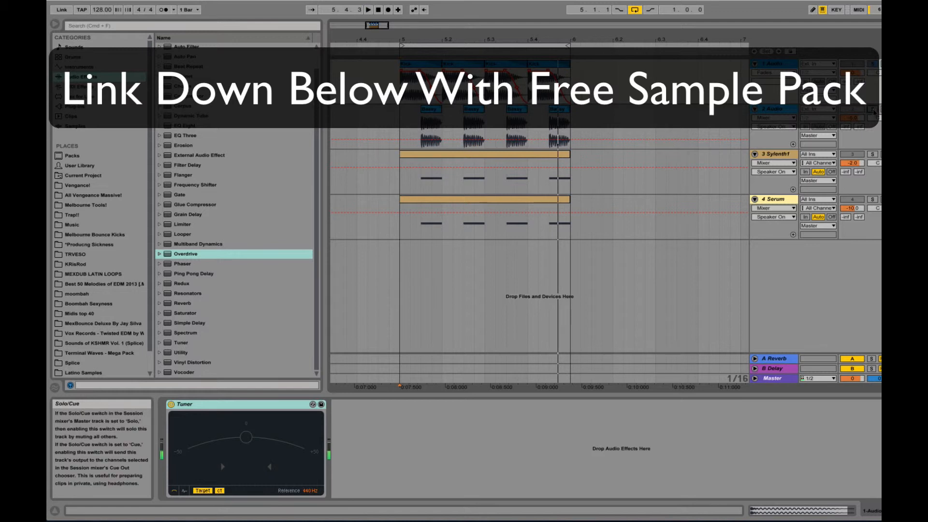
pyautogui.press('space')
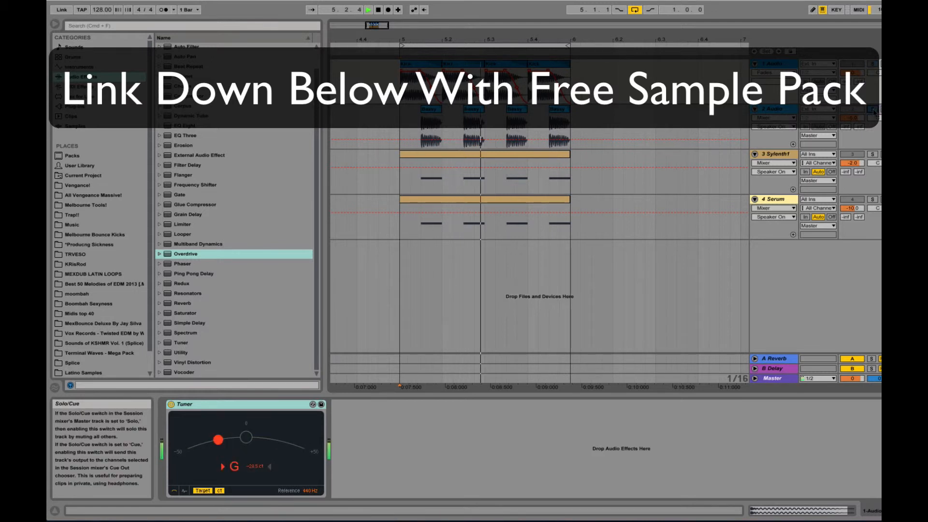
pyautogui.click(873, 110)
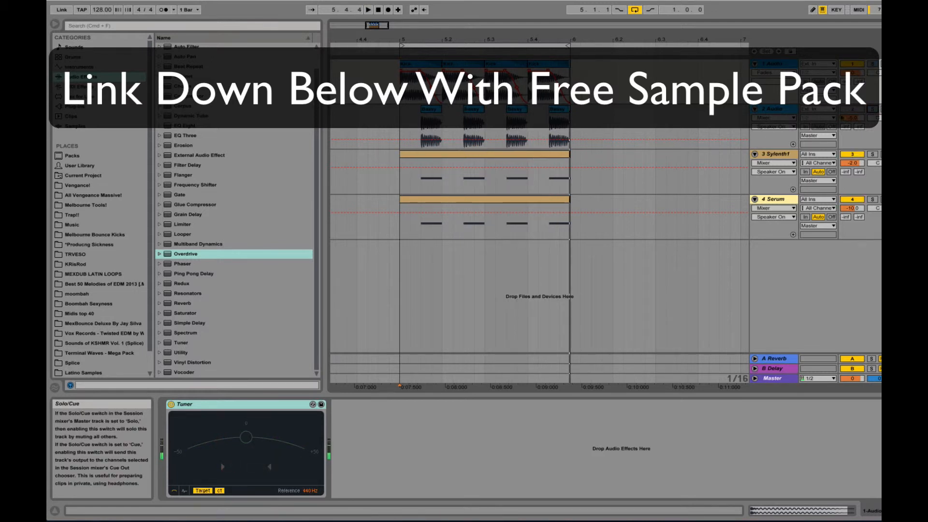
# Mute the kick track, select bar 5 across the Sylenth1 and Serum tracks, and play the bass layers alone
pyautogui.click(403, 185)
pyautogui.click(403, 184)
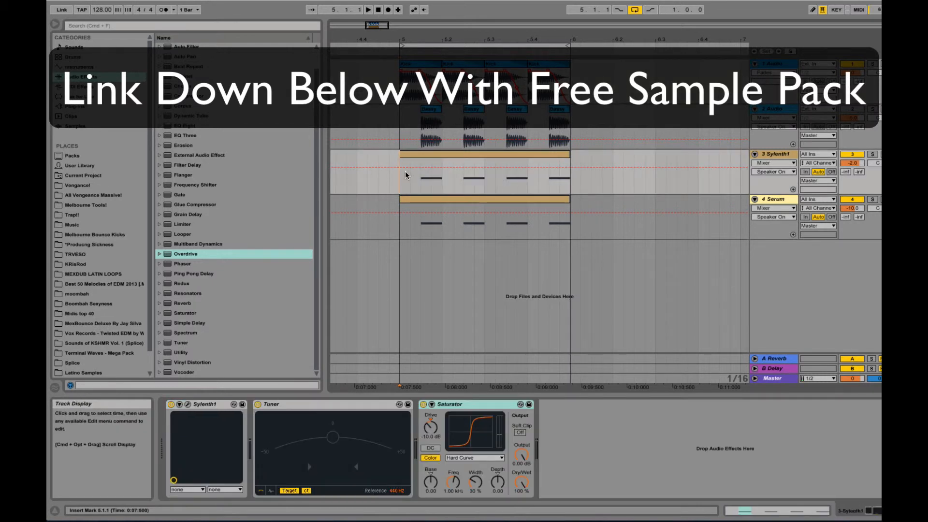
pyautogui.moveTo(399, 175); pyautogui.dragTo(566, 222)
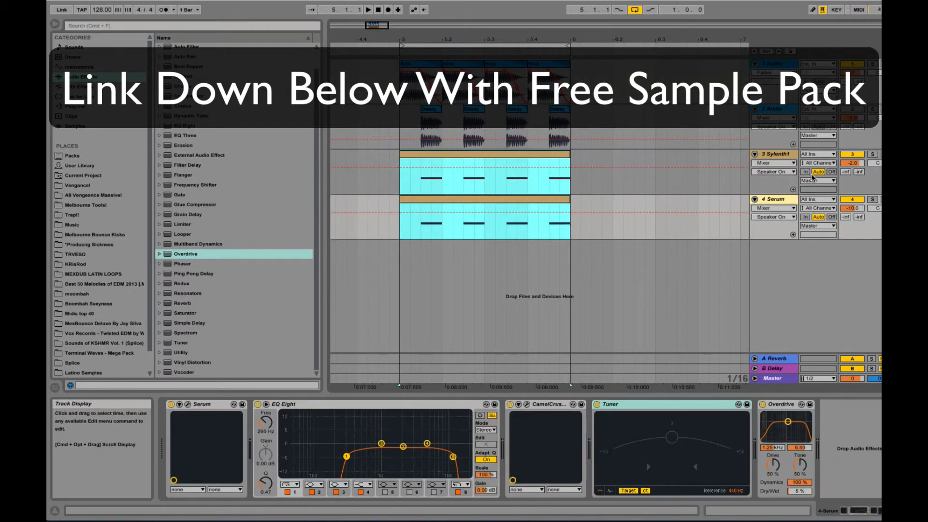
pyautogui.click(858, 64)
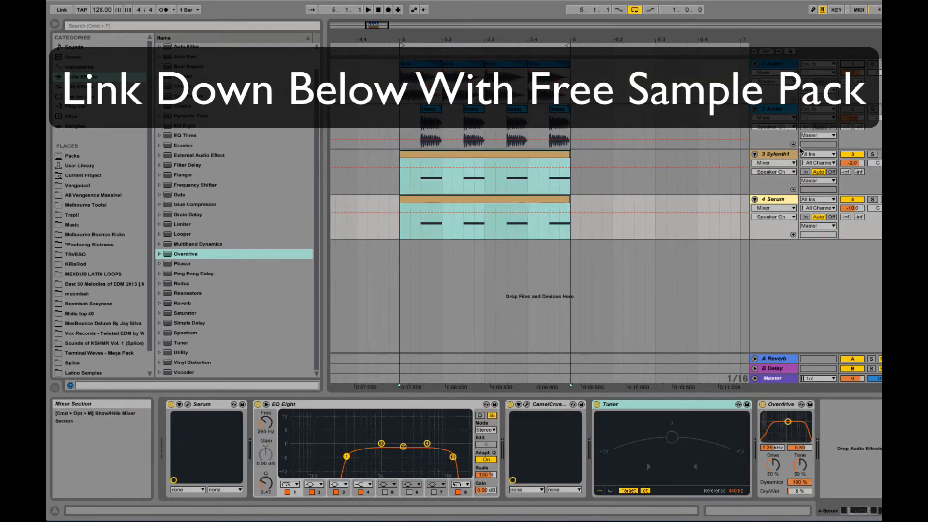
pyautogui.moveTo(402, 175); pyautogui.dragTo(570, 219)
pyautogui.press('space')
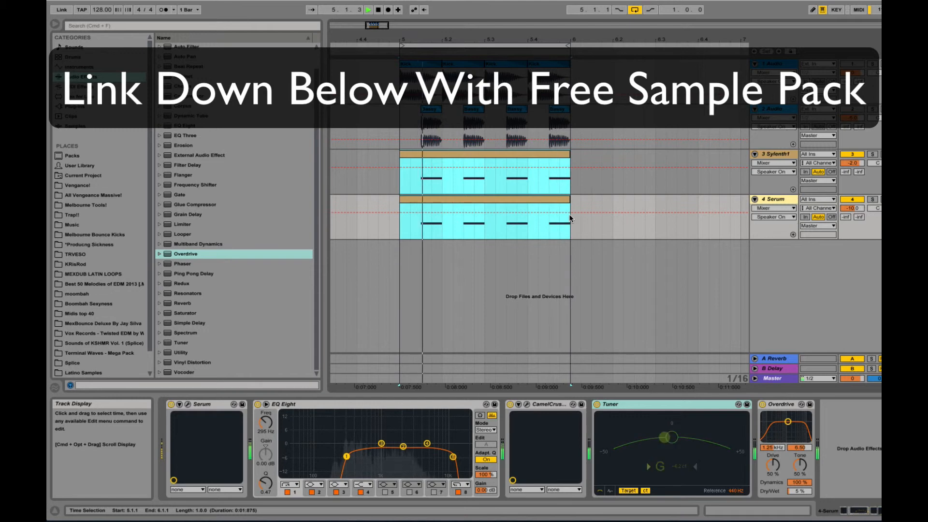
pyautogui.press('space')
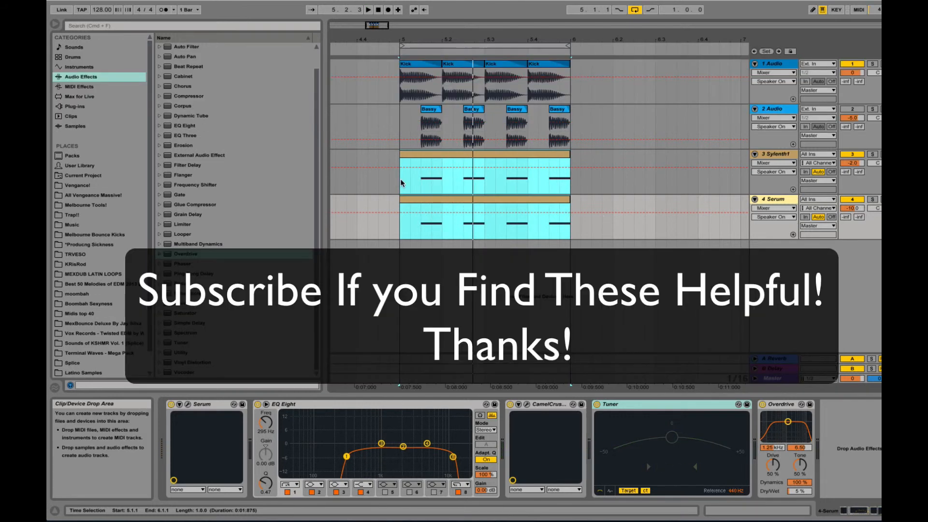
pyautogui.click(401, 179)
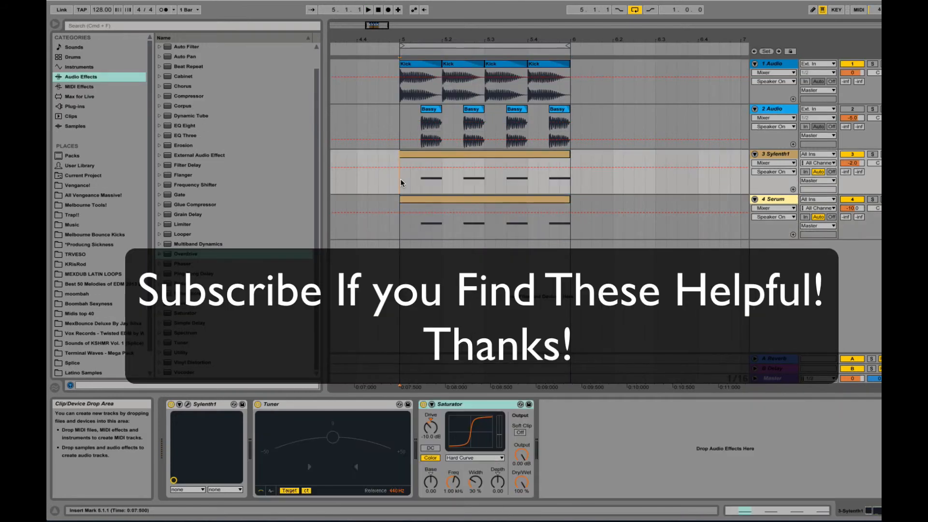